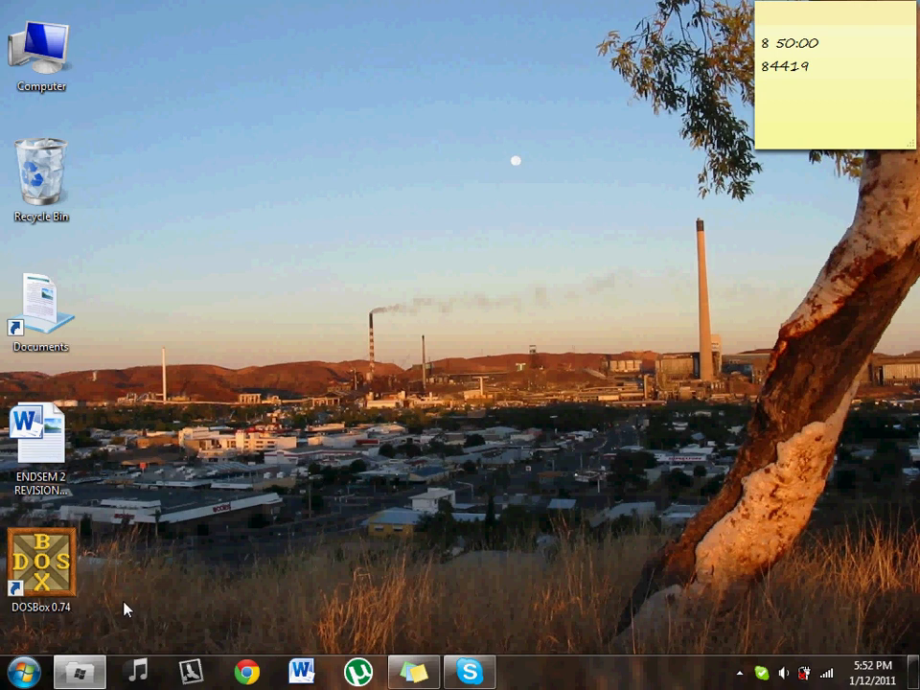
Restore the DOSBox-0.74 Explorer window, look over its folders and images, and open 3.1
click(93, 671)
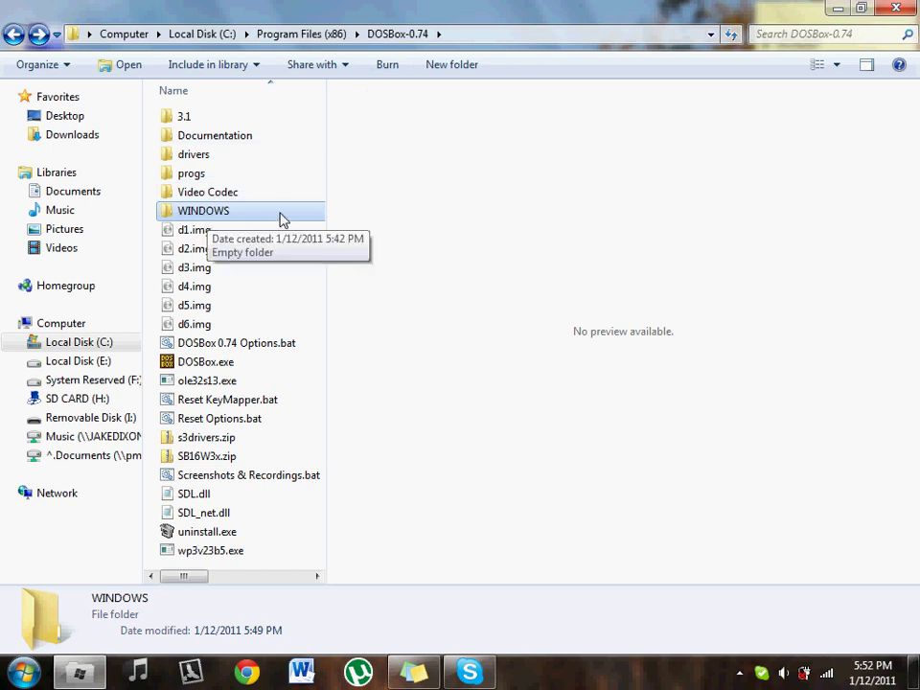
click(221, 117)
click(228, 157)
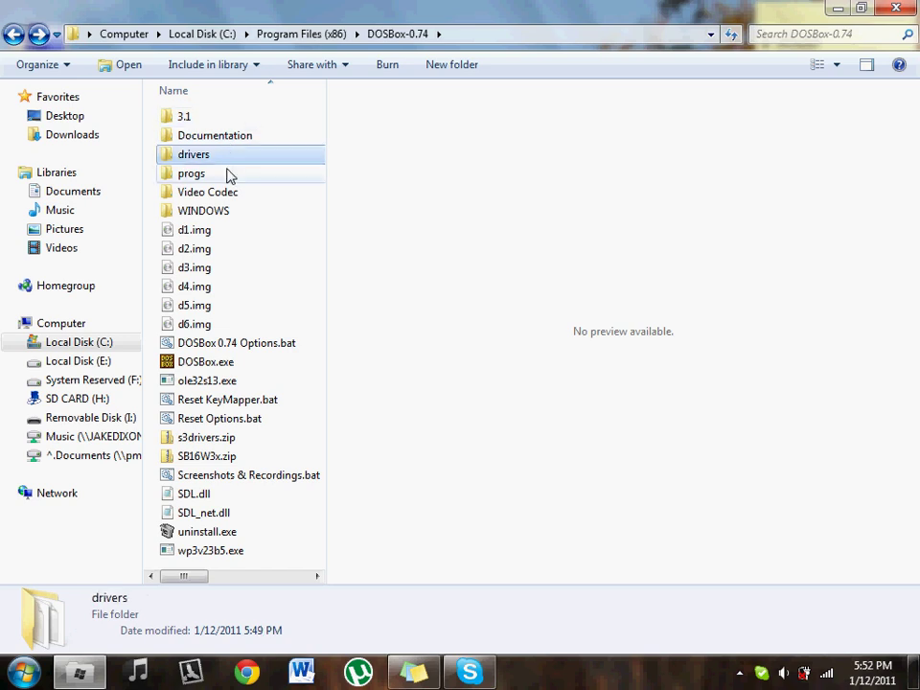
click(229, 176)
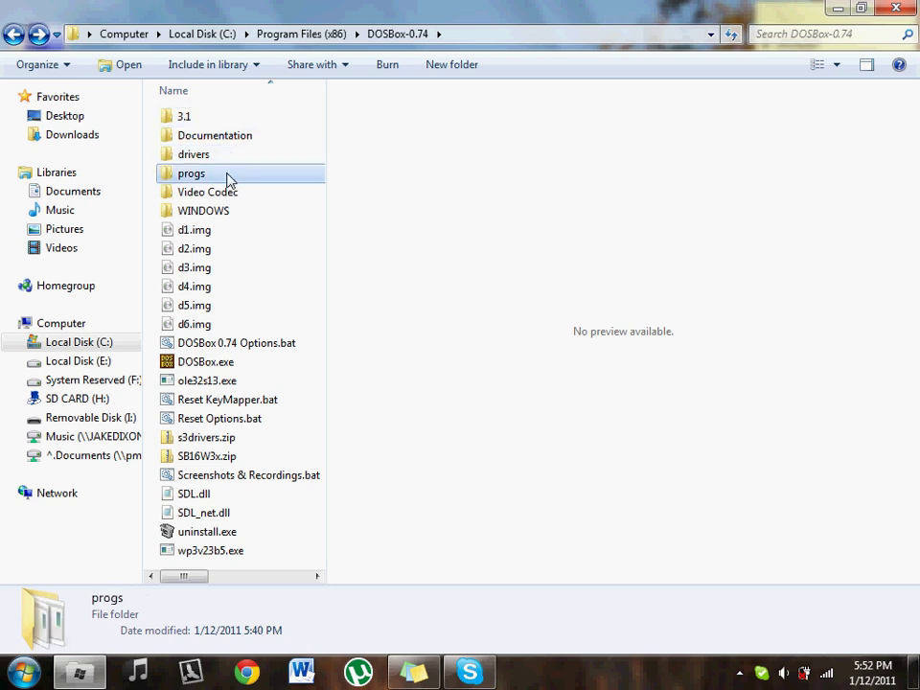
click(230, 233)
click(232, 326)
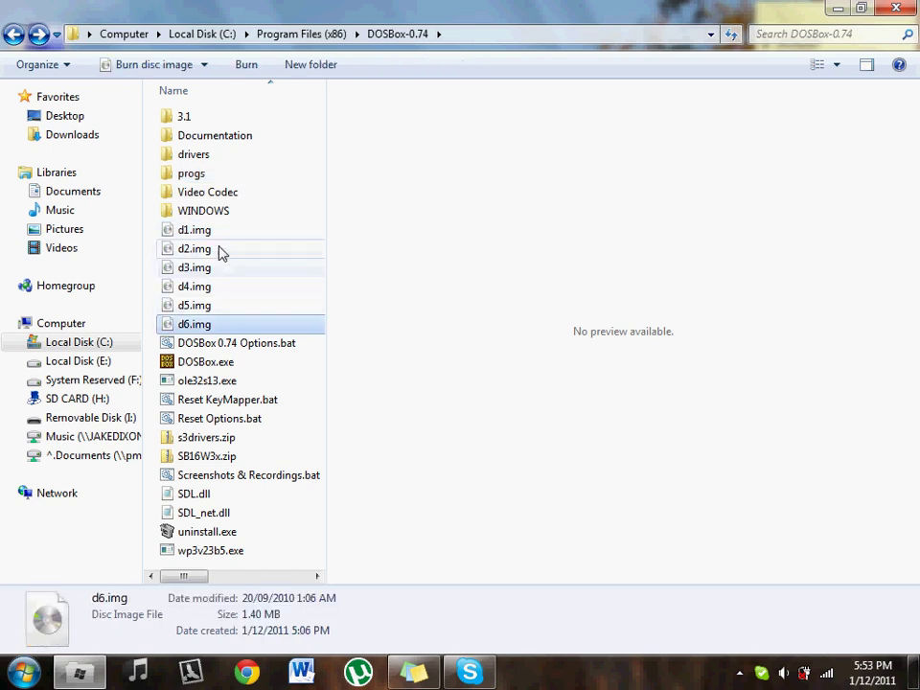
click(222, 238)
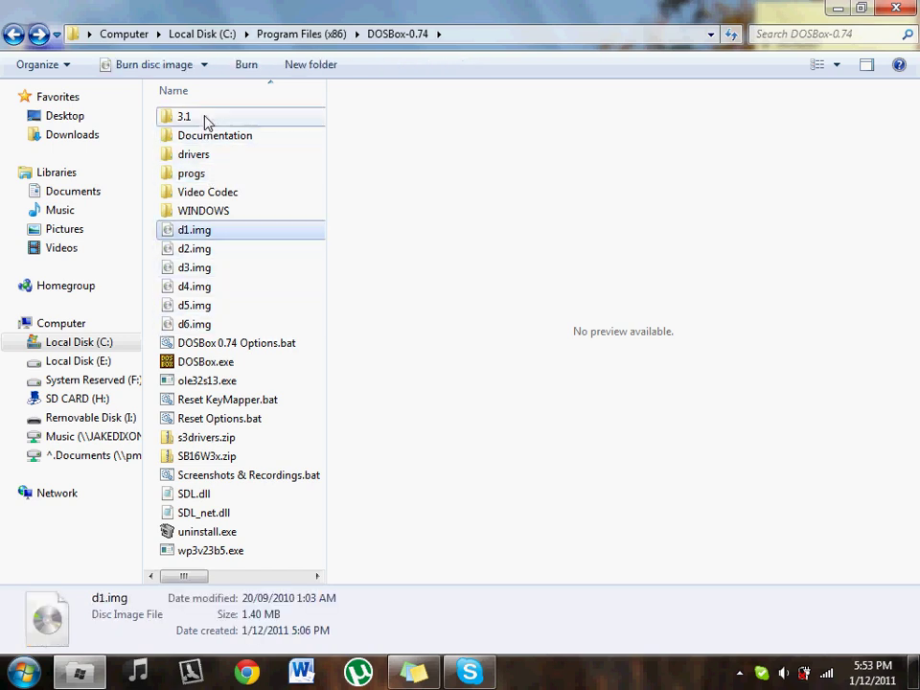
click(206, 120)
double_click(206, 120)
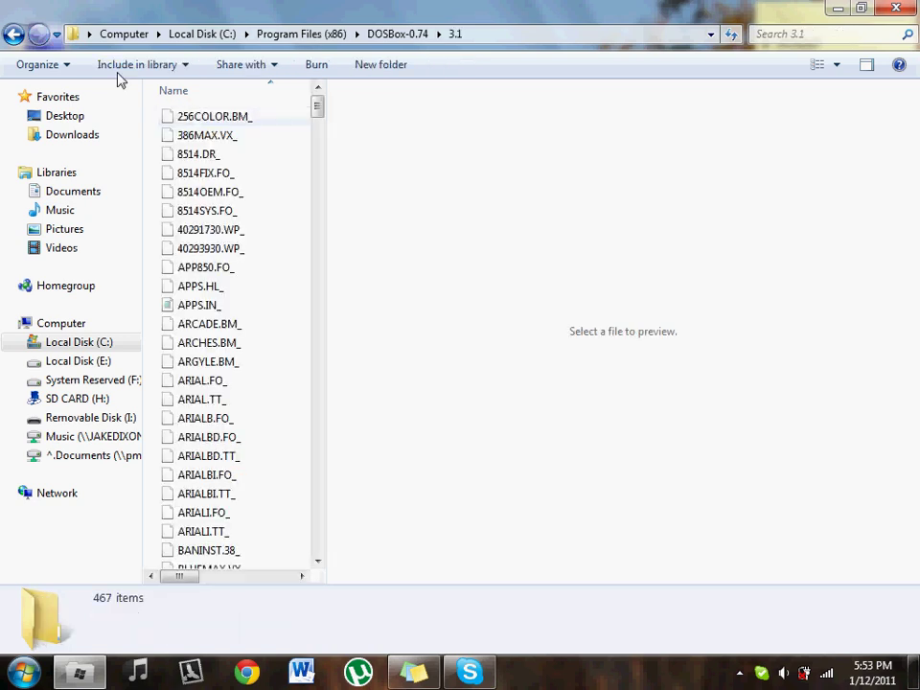
Go back to DOSBox-0.74 and review the ole32s13.exe and wp3v23b5.exe installers, progs and drivers
click(14, 34)
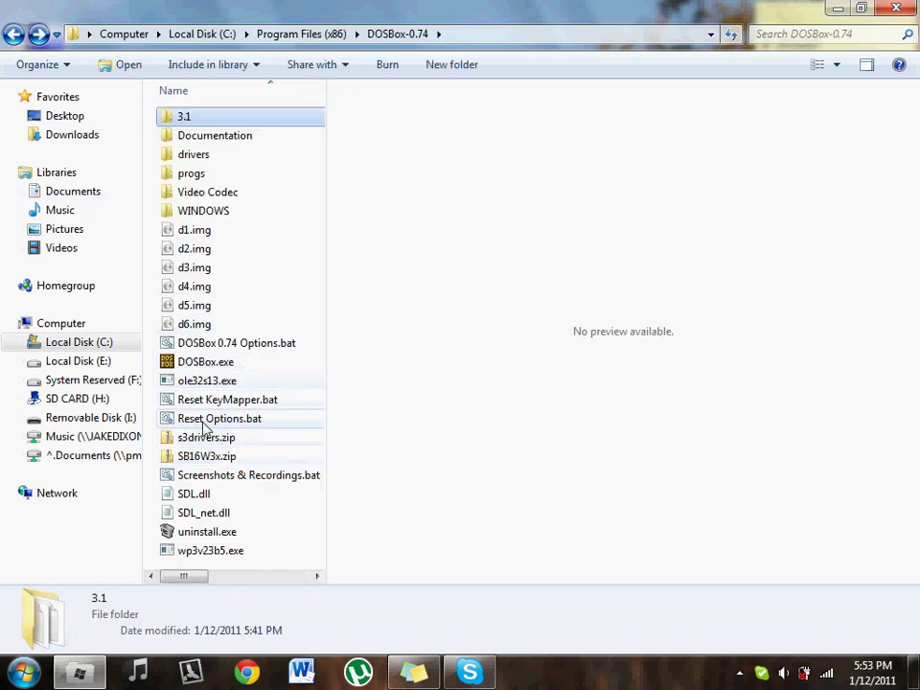
click(221, 383)
click(232, 551)
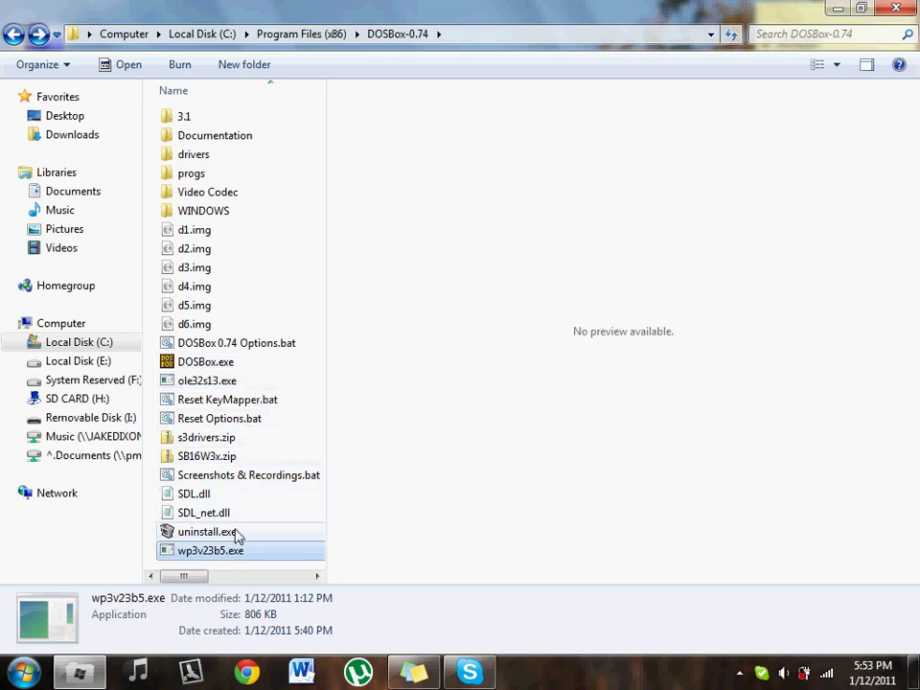
click(222, 180)
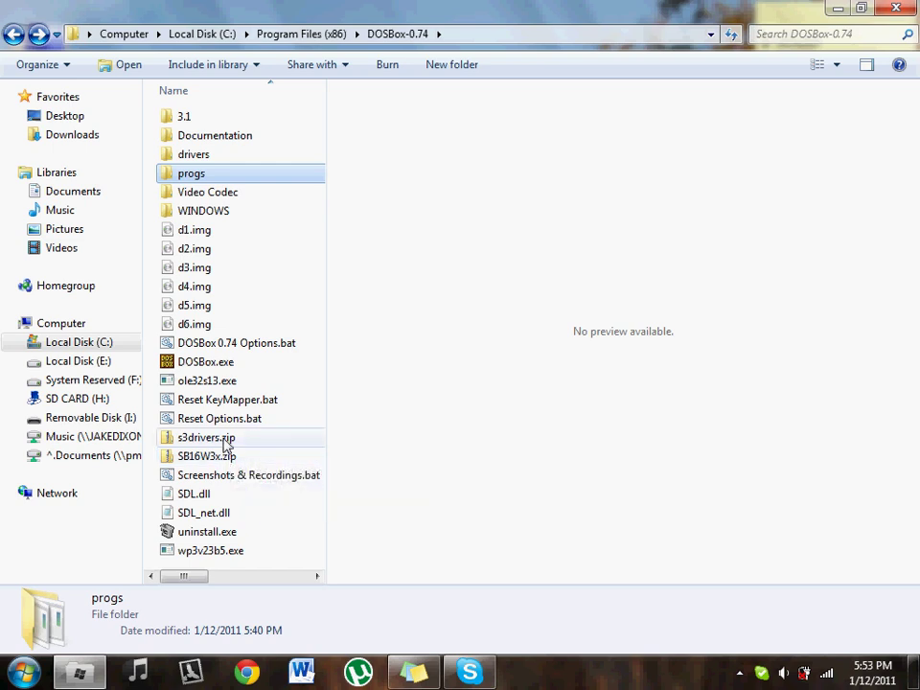
click(205, 156)
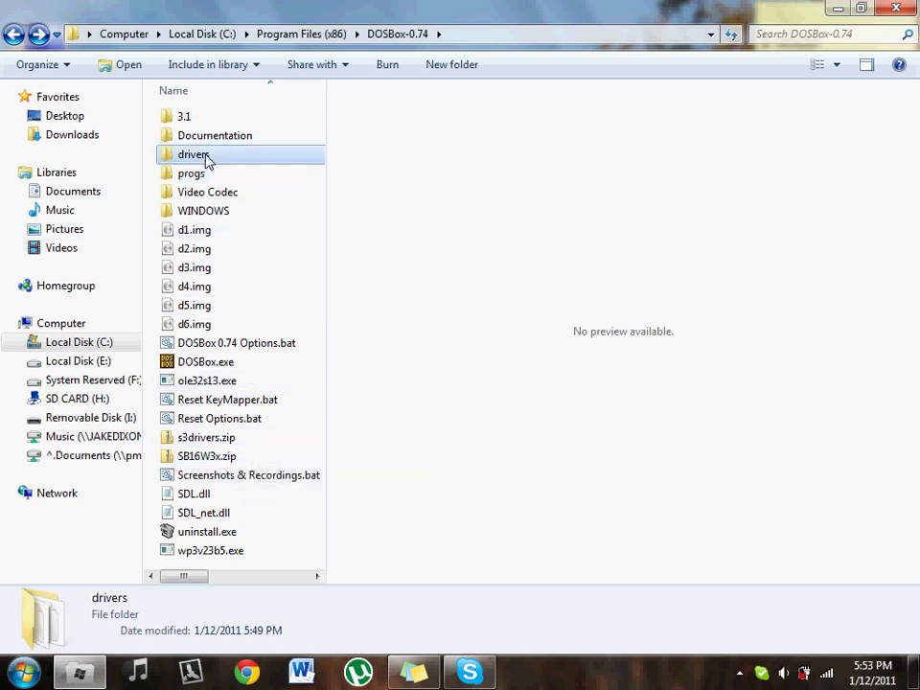
Launch DOSBox and mount the "windows" folder as drive C, fixing the mistyped folder name
double_click(220, 365)
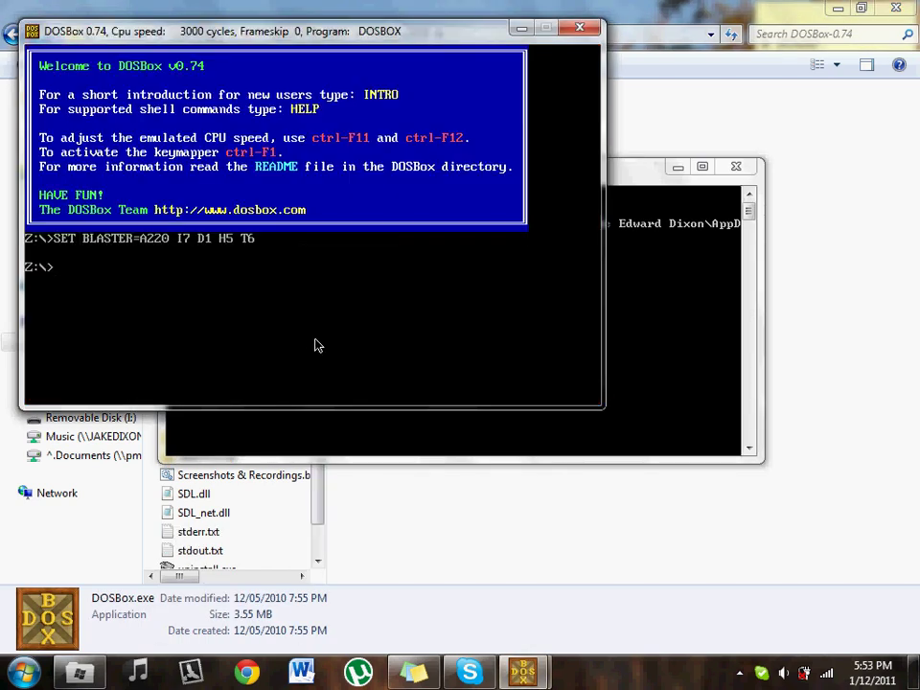
text(moun)
text(t c: "widnows)
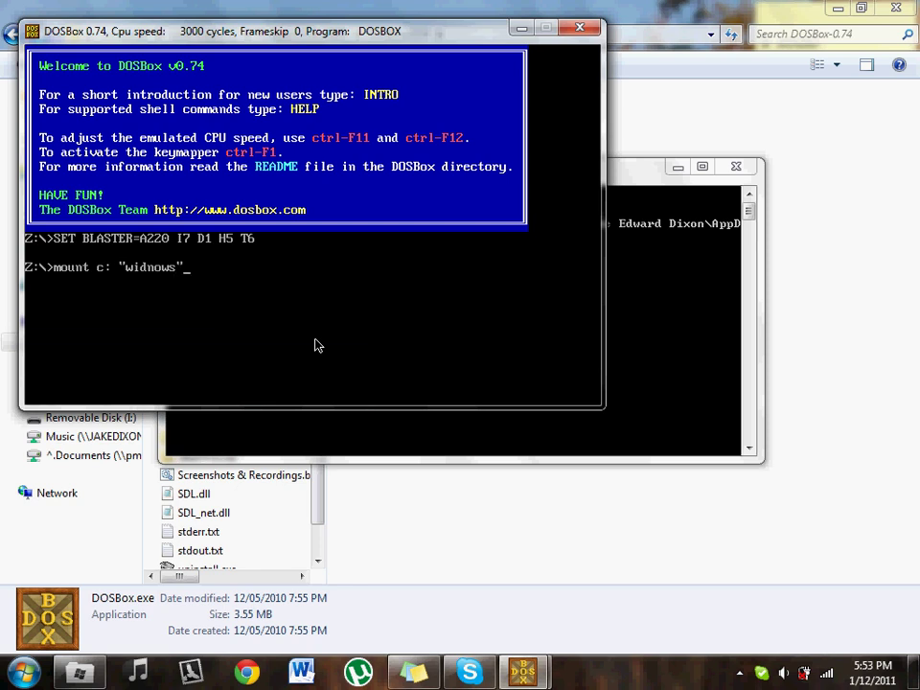
key(Return)
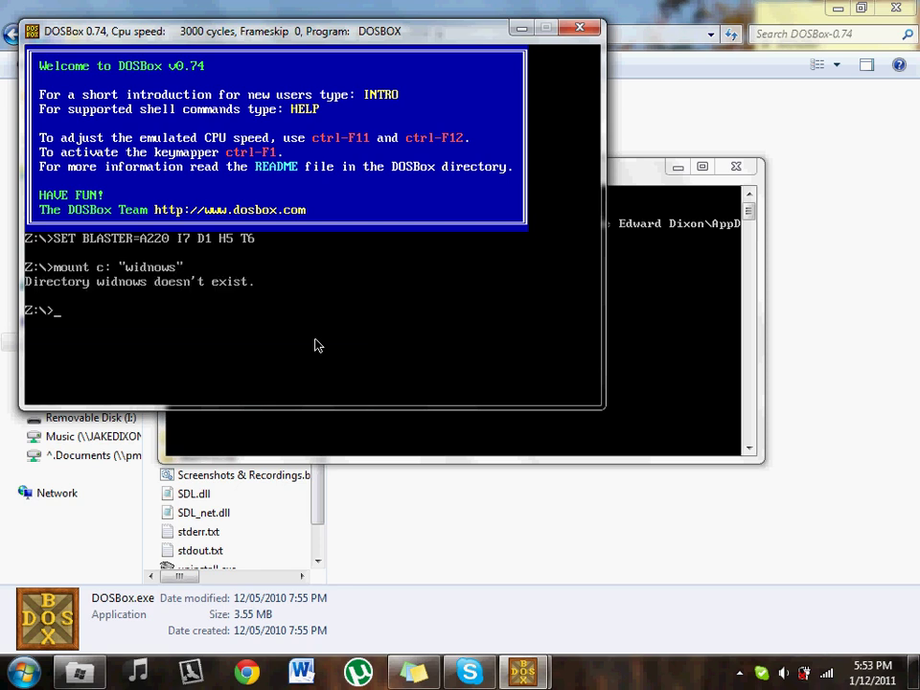
key(Up)
text(ndowds)
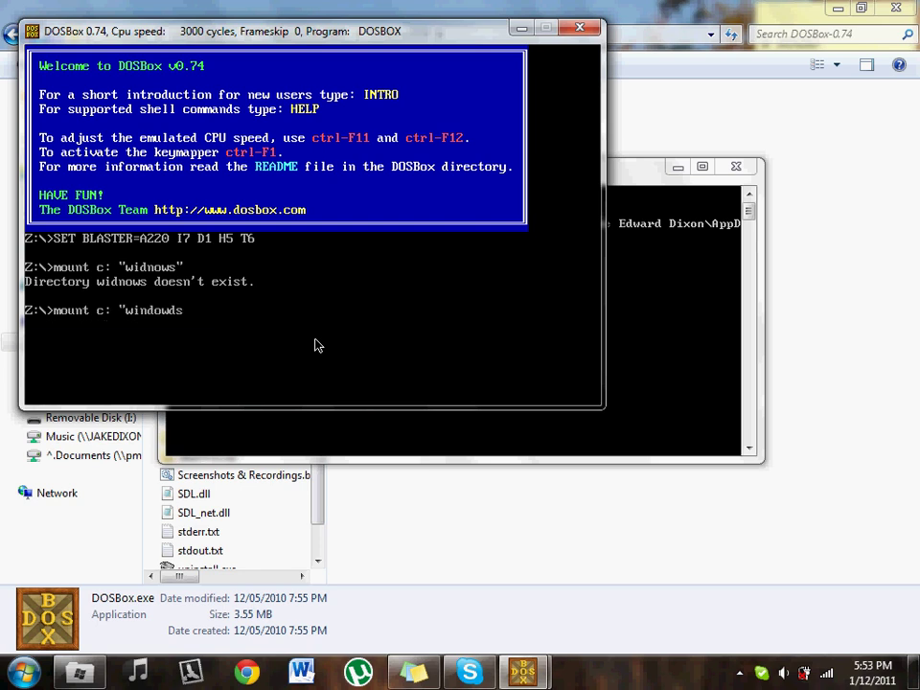
text(")
key(Return)
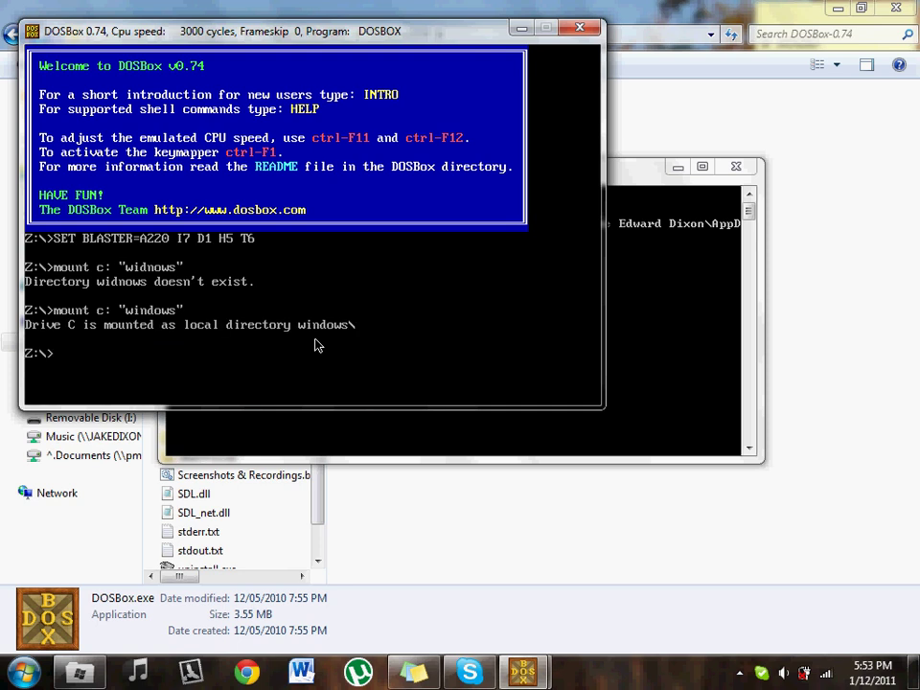
Mount the "3.1" folder as drive D and switch to D:
text(mount d: "3.1)
key(Return)
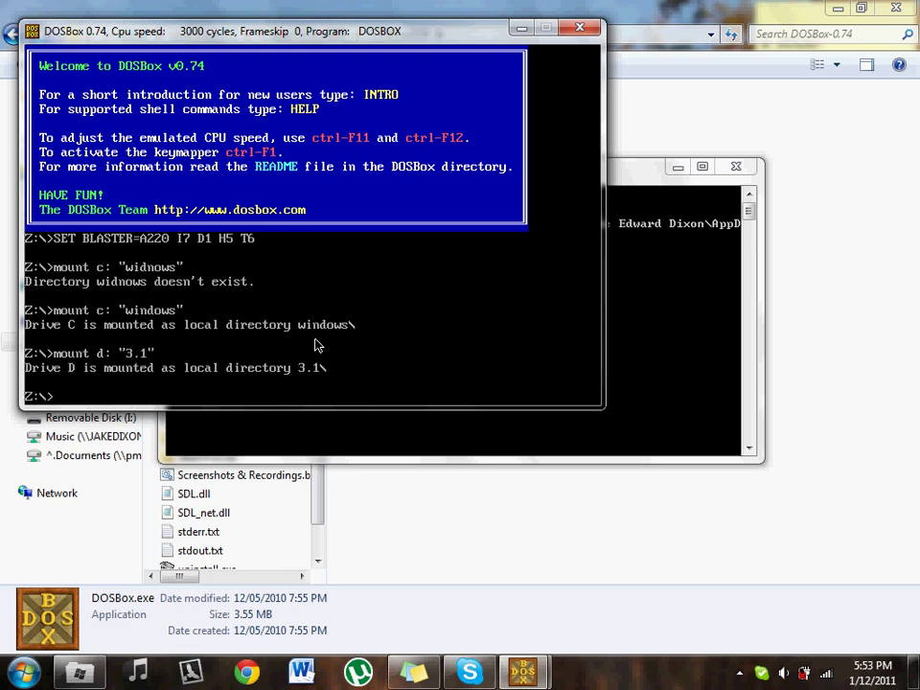
key(Return)
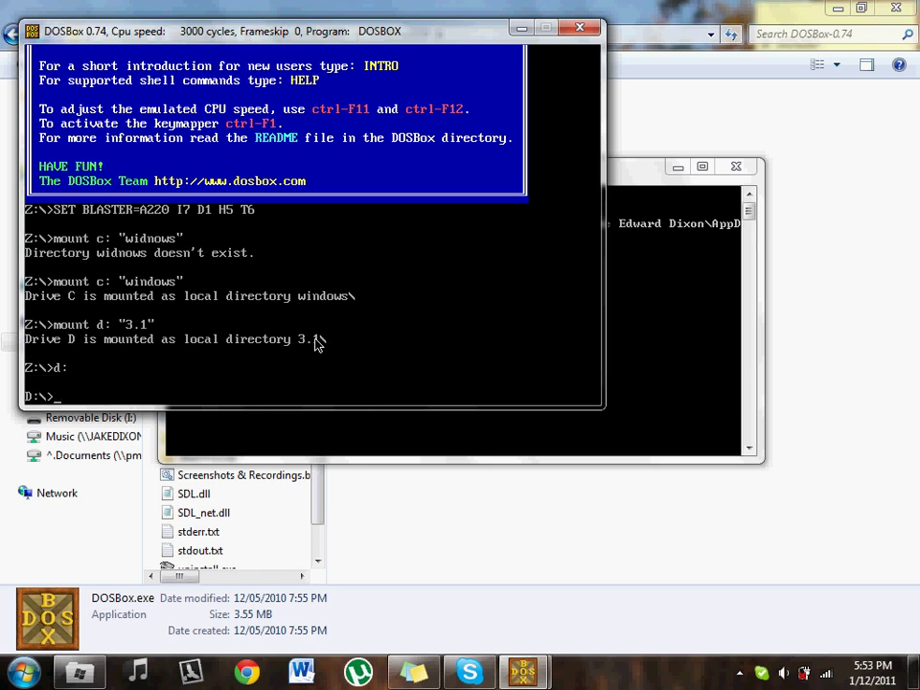
Run setup from drive D, proceed through Windows 3.1 Setup, and enter the user's name
text(setup)
key(Return)
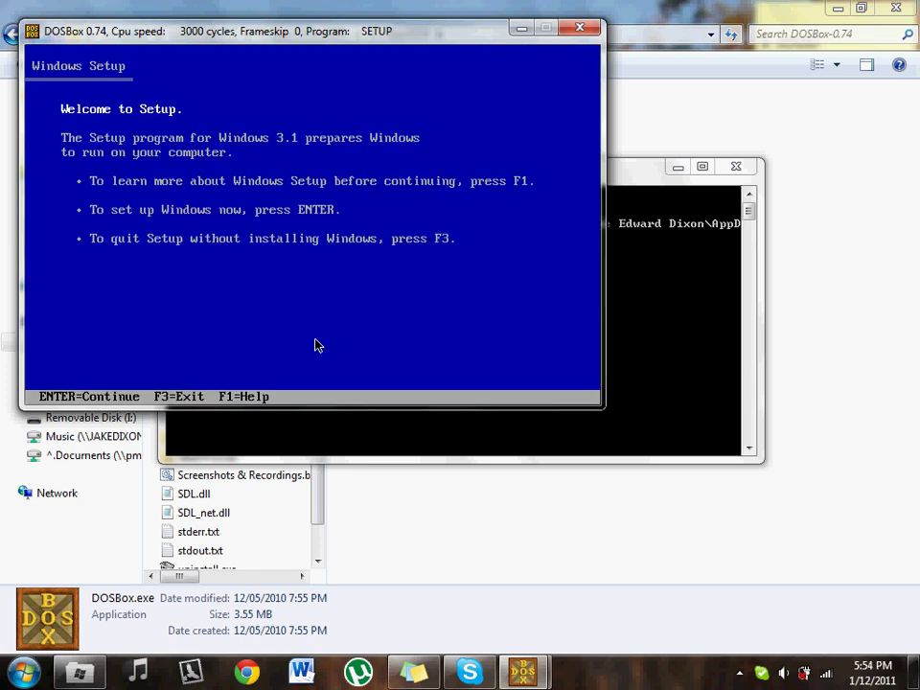
key(Return)
key(Return)
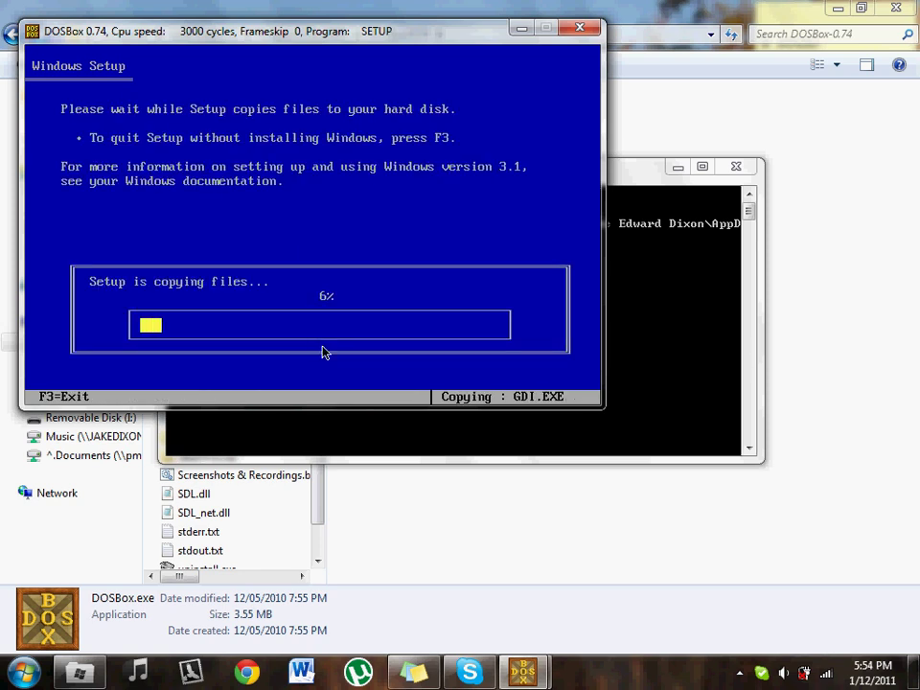
click(741, 674)
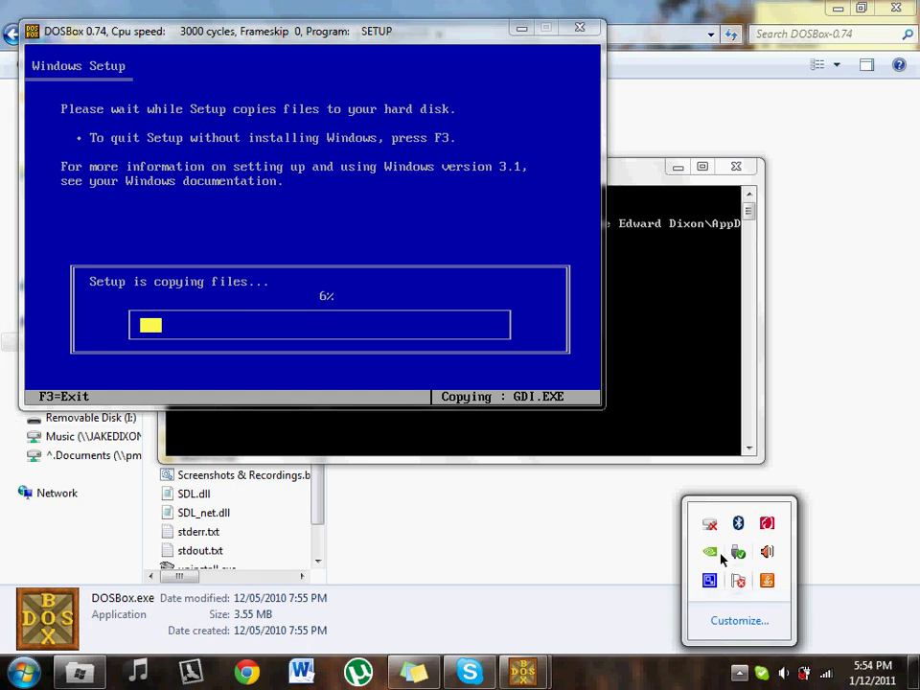
right_click(708, 582)
click(750, 542)
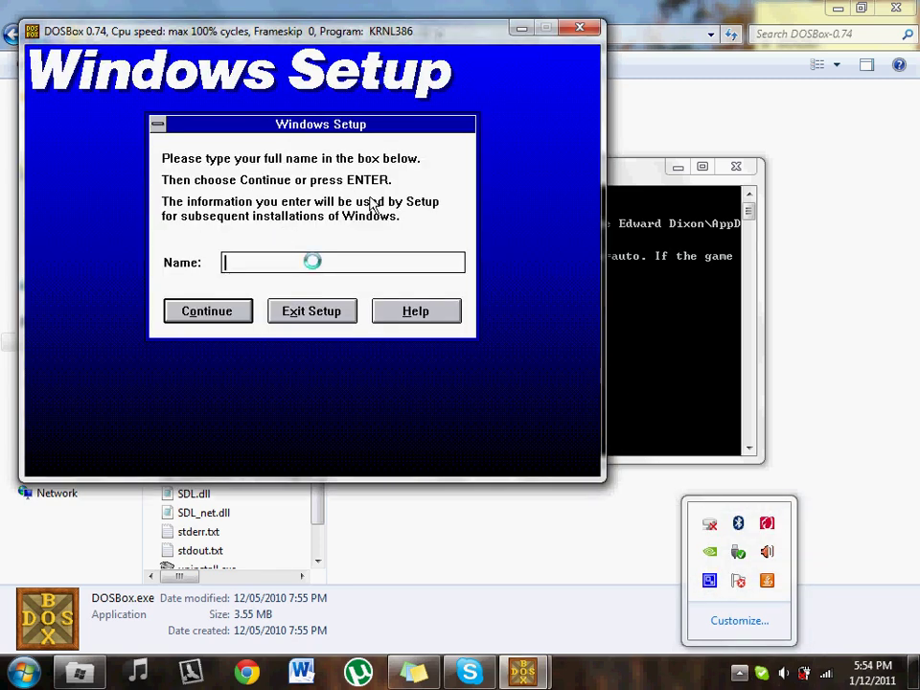
text(jake)
key(Return)
key(Return)
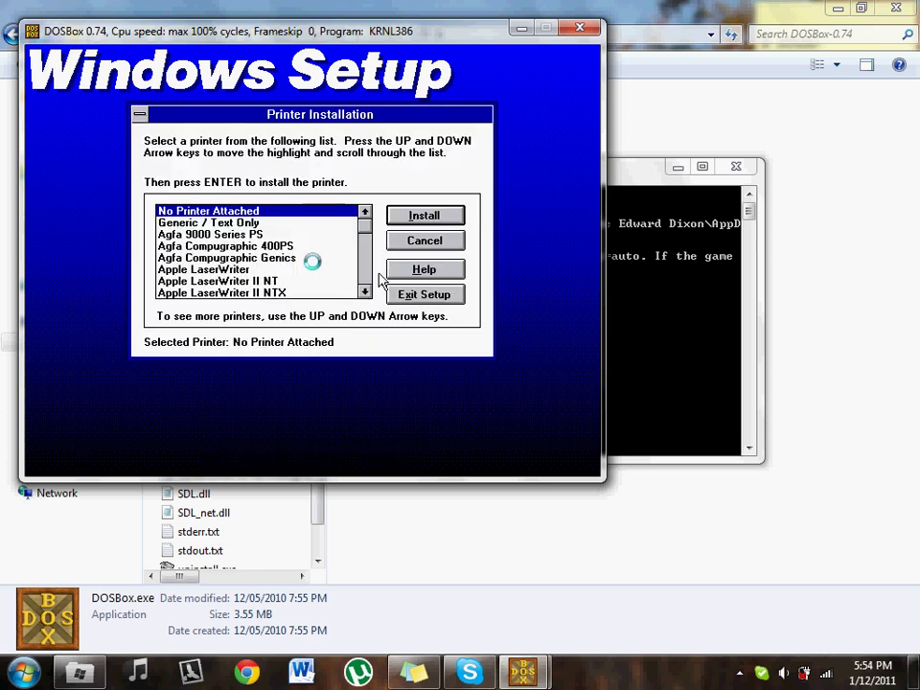
Choose No Printer Attached, skip the tutorial, and return to MS-DOS
click(424, 216)
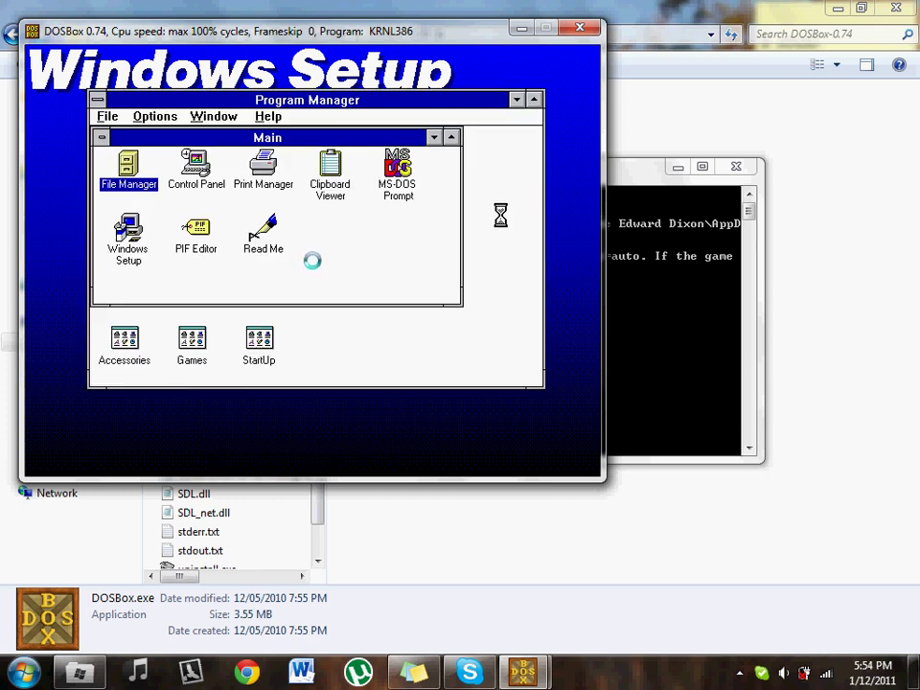
click(448, 207)
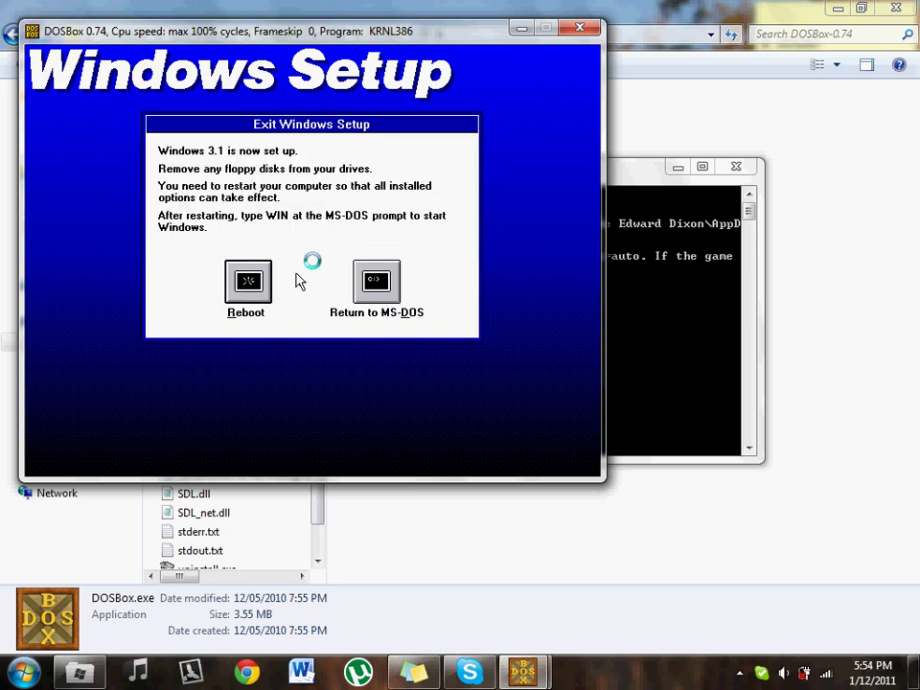
click(376, 279)
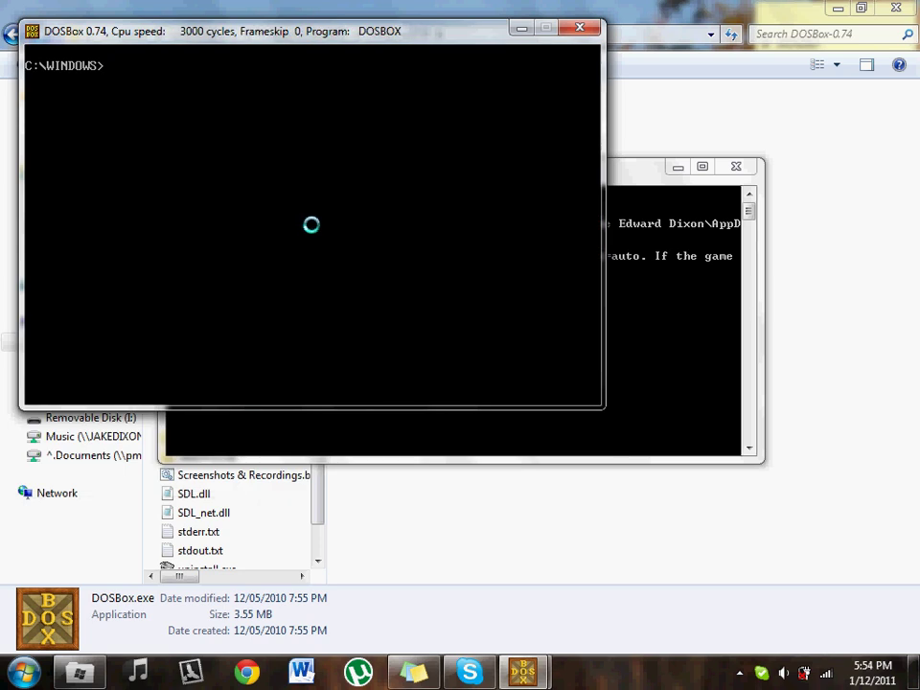
Close DOSBox, open dosbox-0.74.conf, and add mount c: "windows" under [autoexec]
key(super)
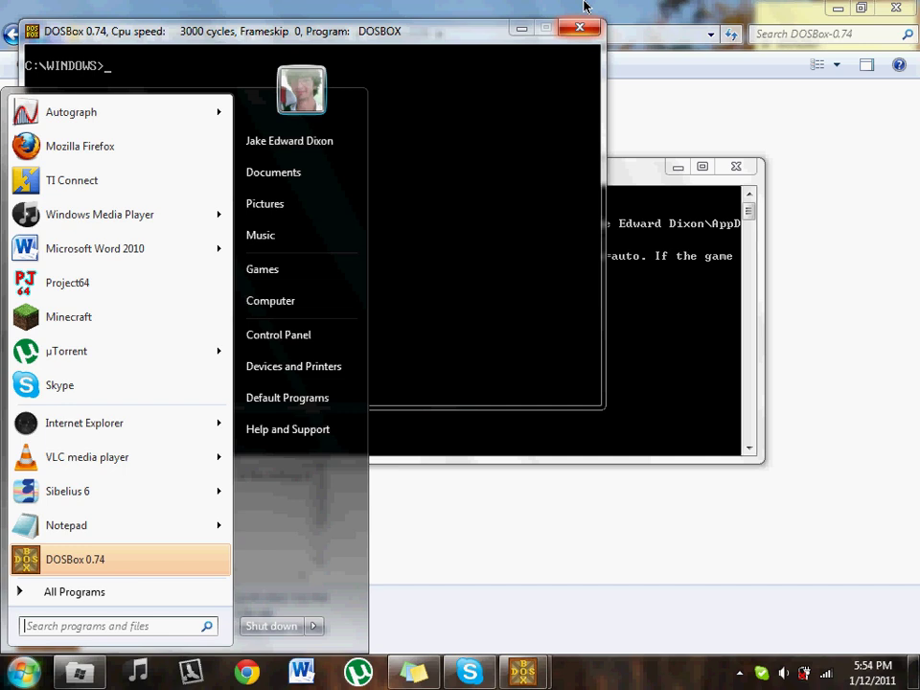
click(589, 36)
click(588, 29)
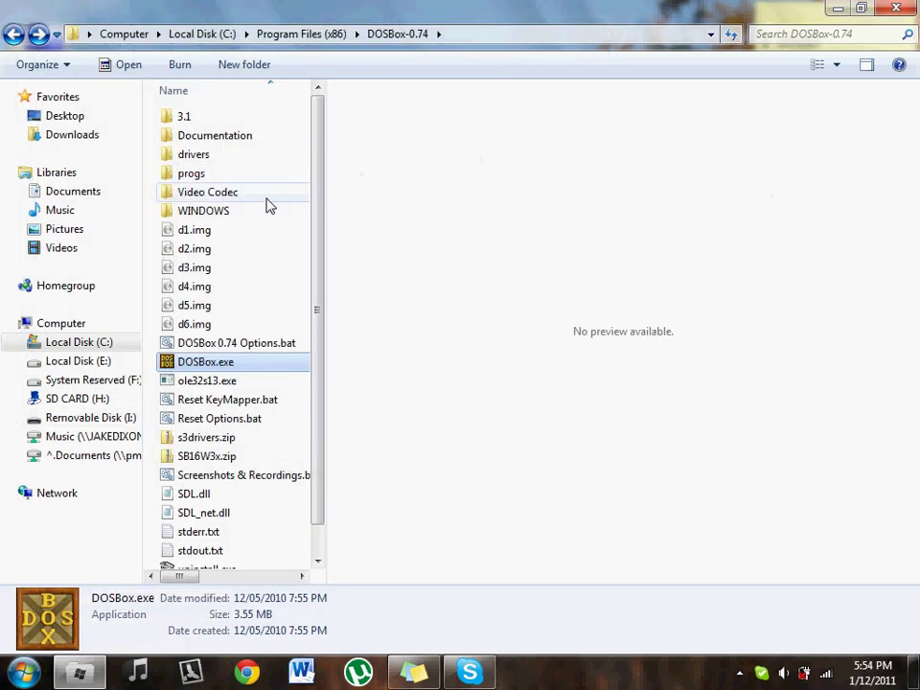
double_click(241, 343)
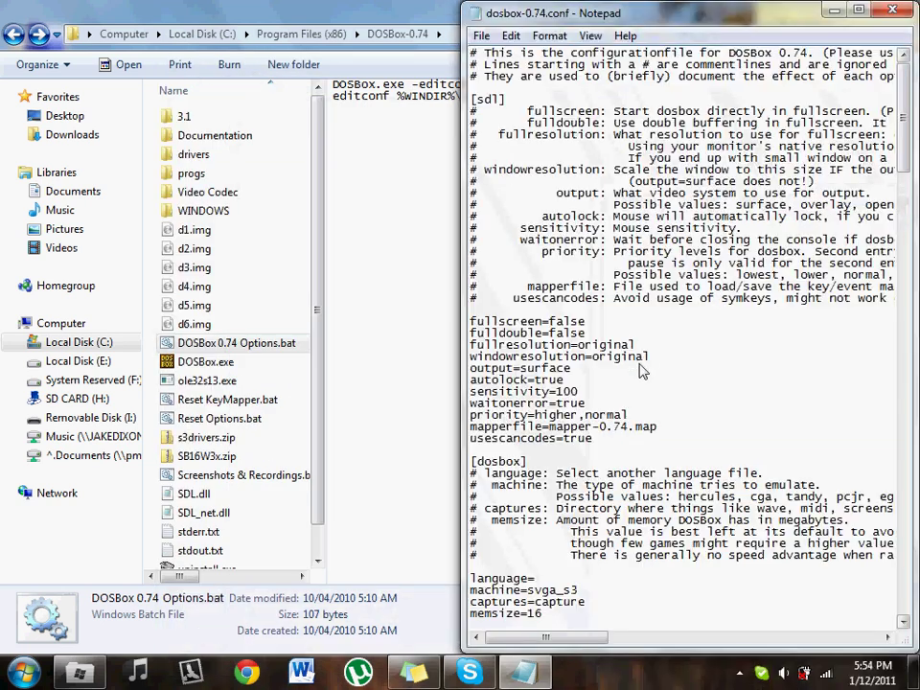
scroll(642, 372, down, 20)
click(570, 604)
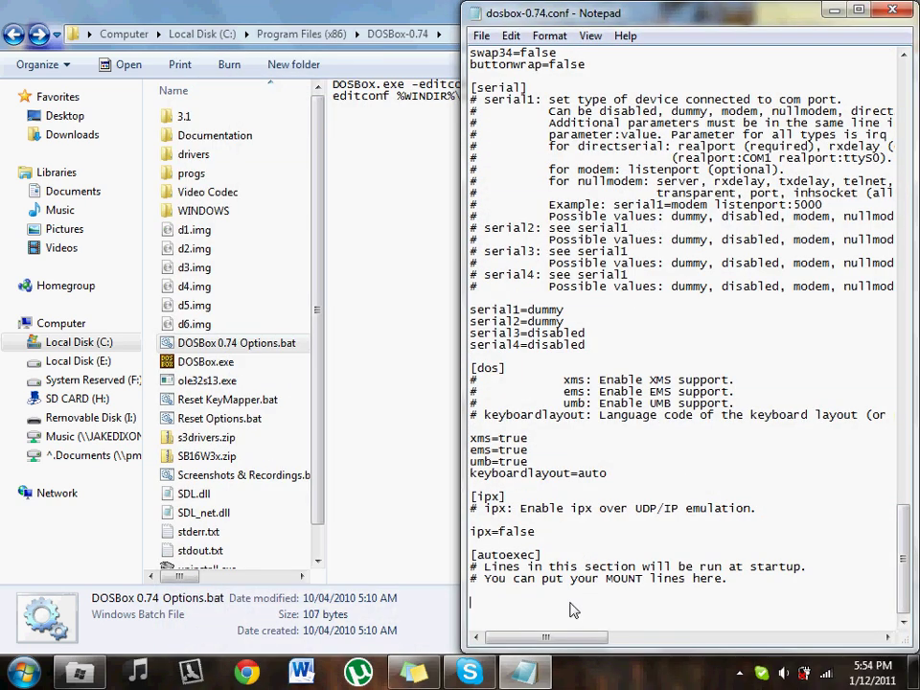
text(mount c: "windows")
key(Return)
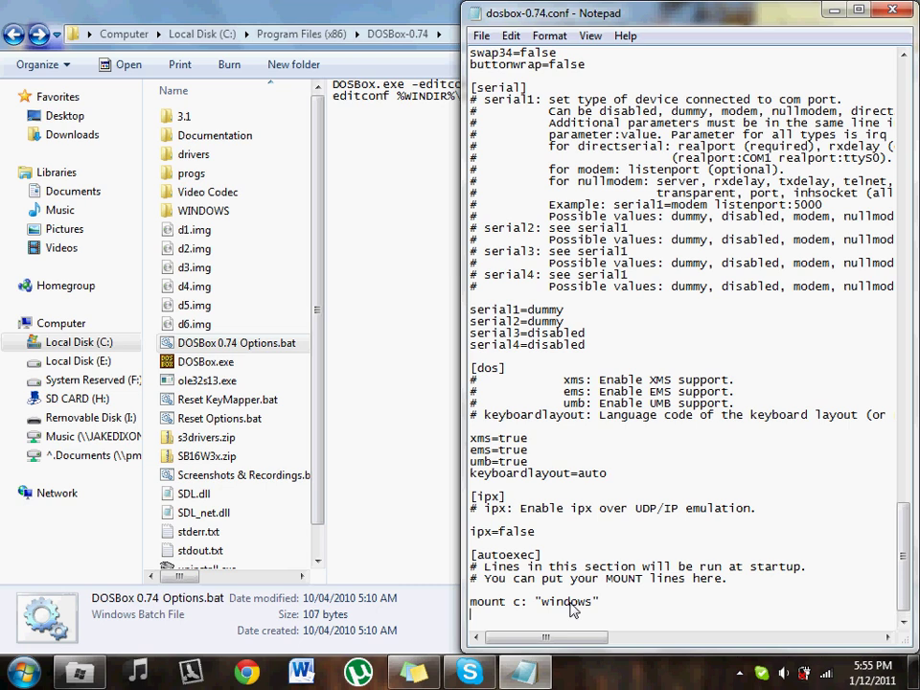
Open AUTOEXEC.BAT from the WINDOWS folder in Notepad beside the config file
click(208, 212)
double_click(208, 211)
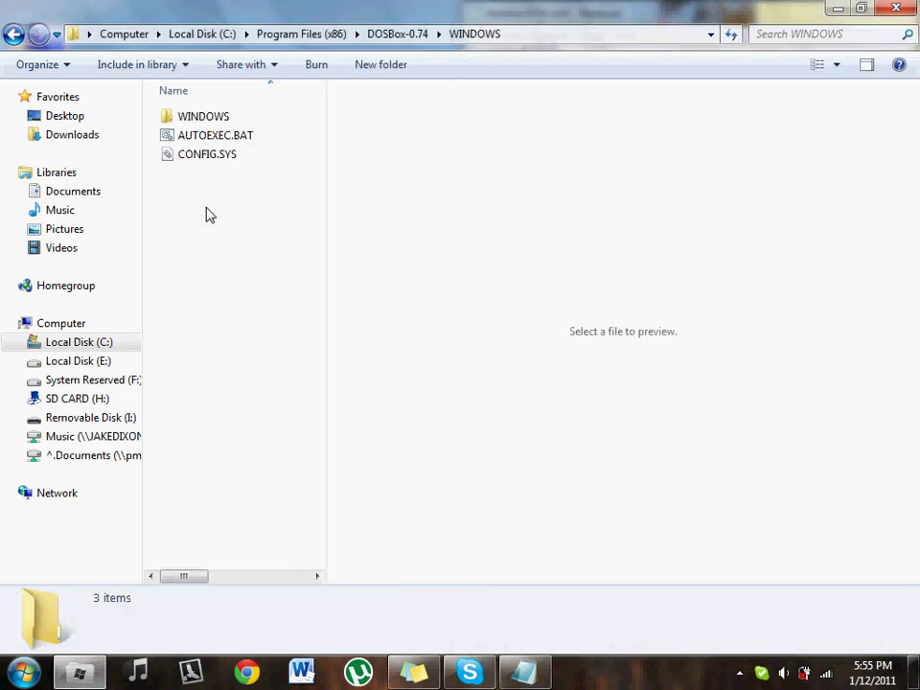
right_click(229, 142)
click(262, 168)
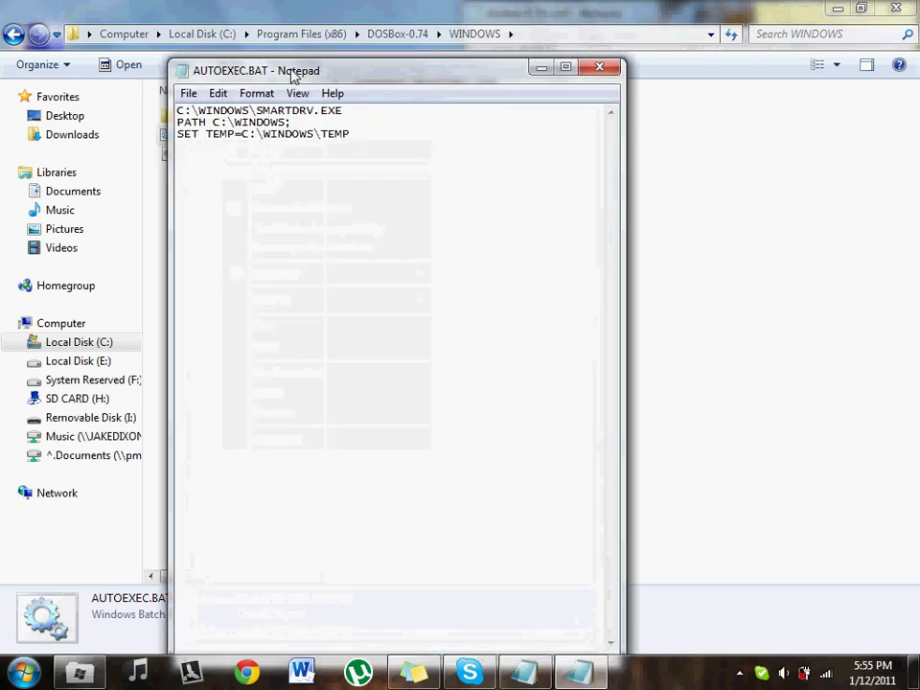
drag(294, 74, 2, 50)
click(565, 673)
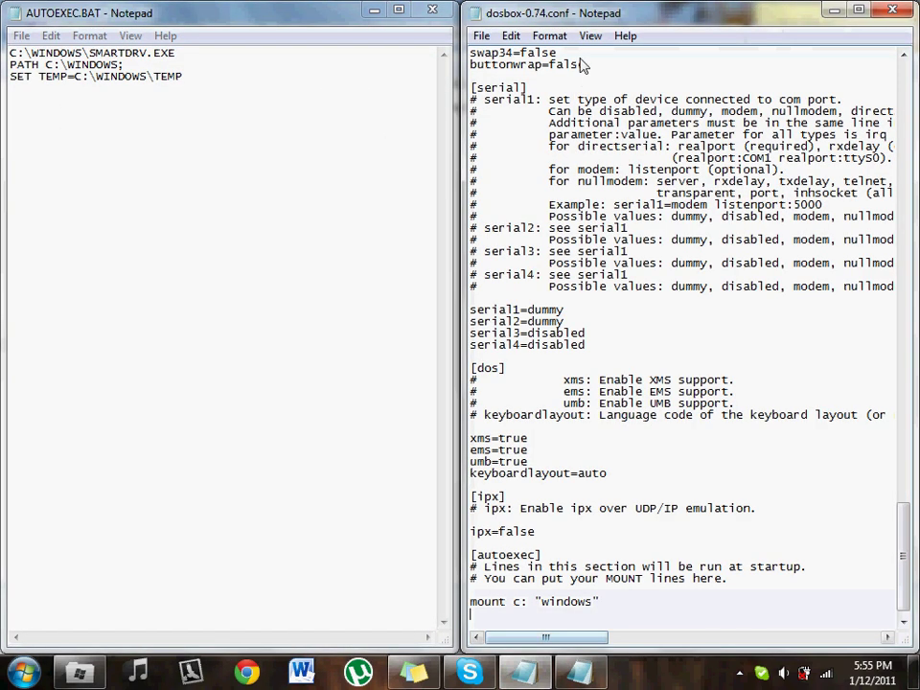
click(45, 198)
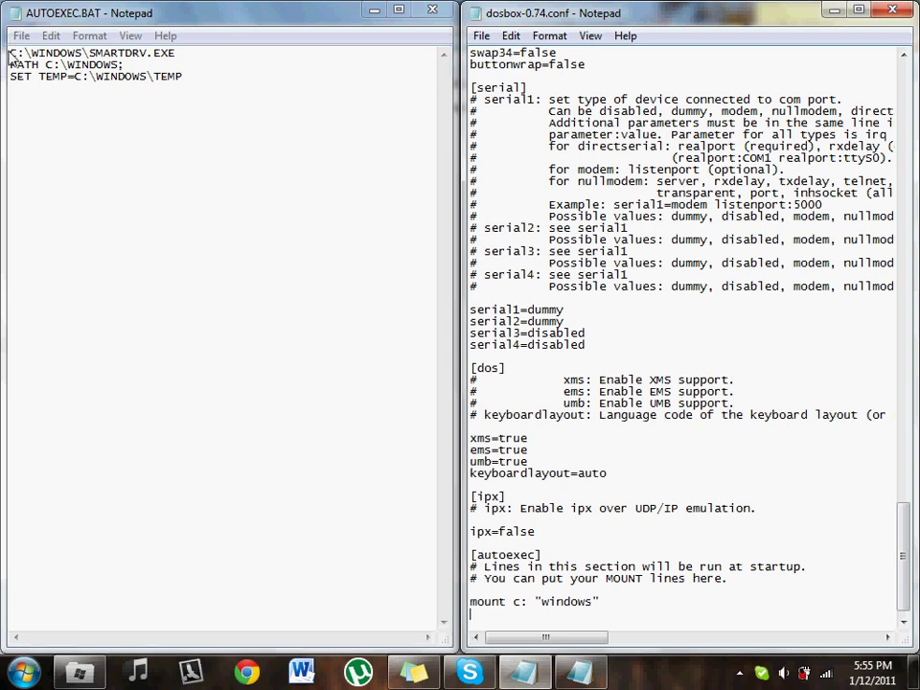
Copy AUTOEXEC.BAT's three lines into the config's autoexec section and add a win.com line
drag(10, 53, 232, 96)
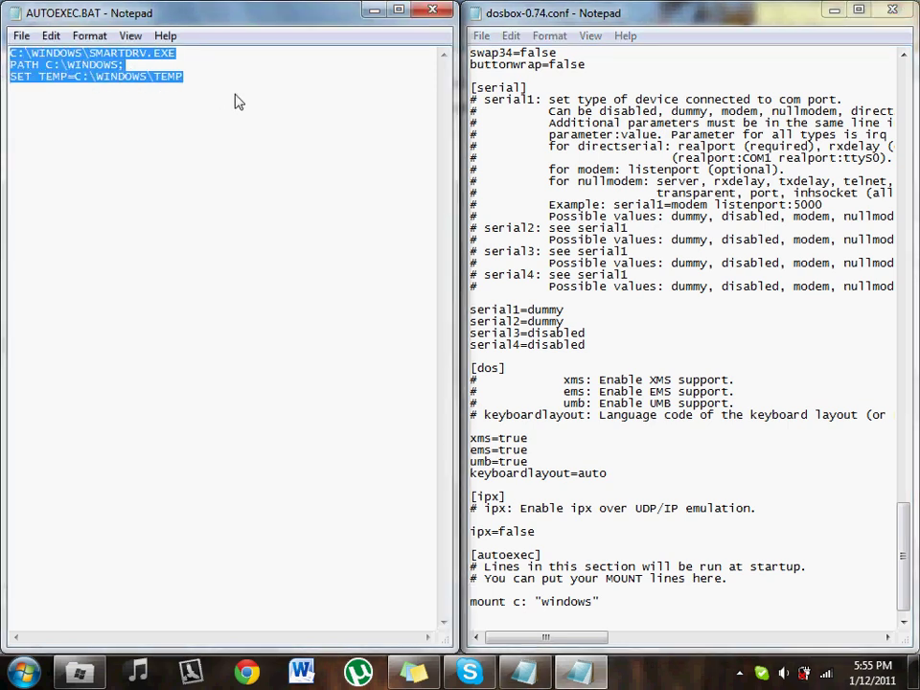
key(ctrl+c)
click(581, 617)
key(ctrl+v)
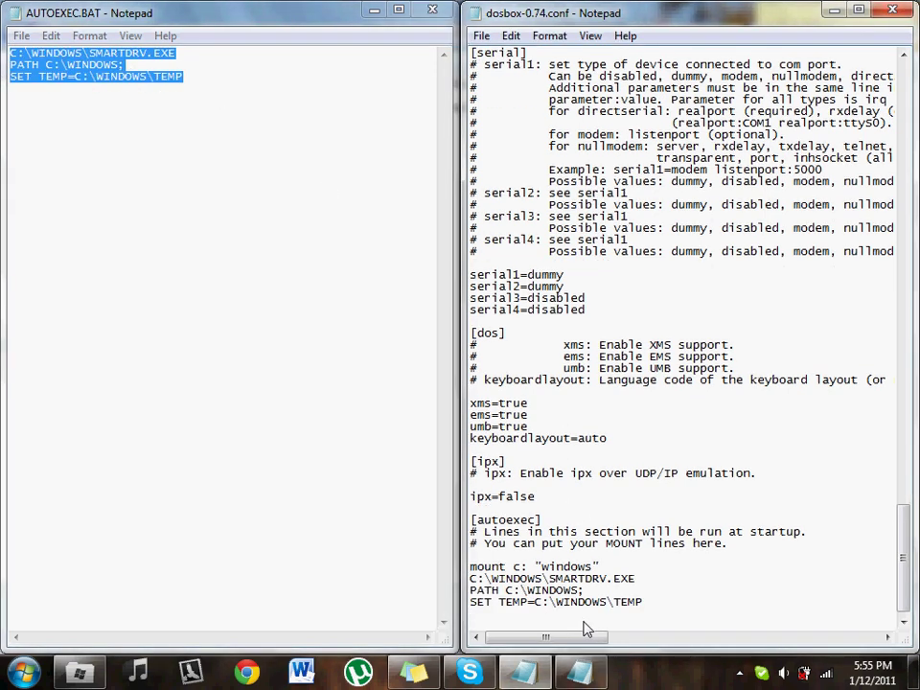
key(Return)
text(wind)
text(com)
Close AUTOEXEC.BAT, save dosbox-0.74.conf, and close the config window
click(432, 9)
click(481, 35)
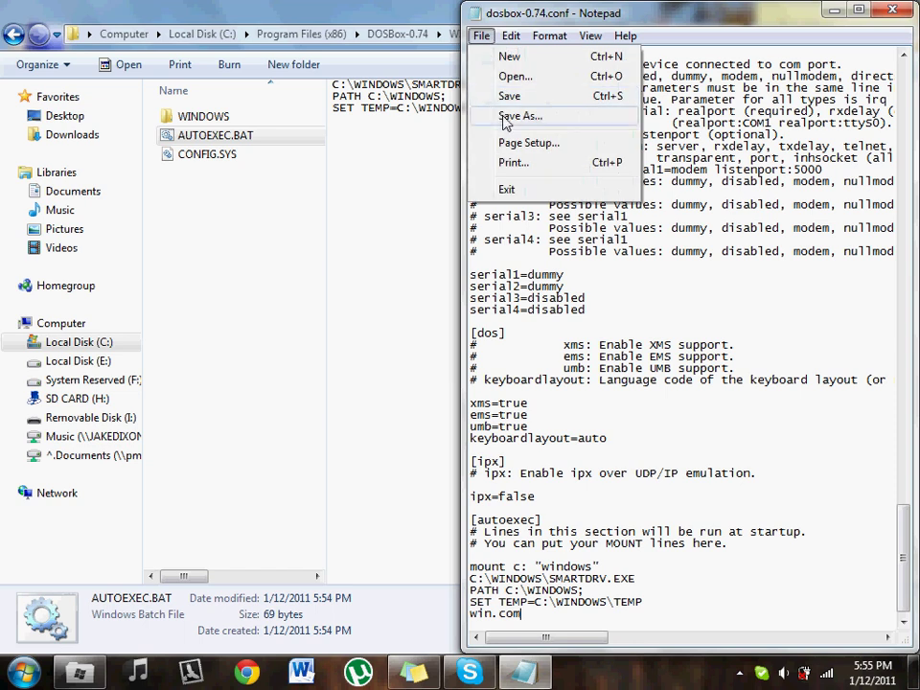
click(503, 96)
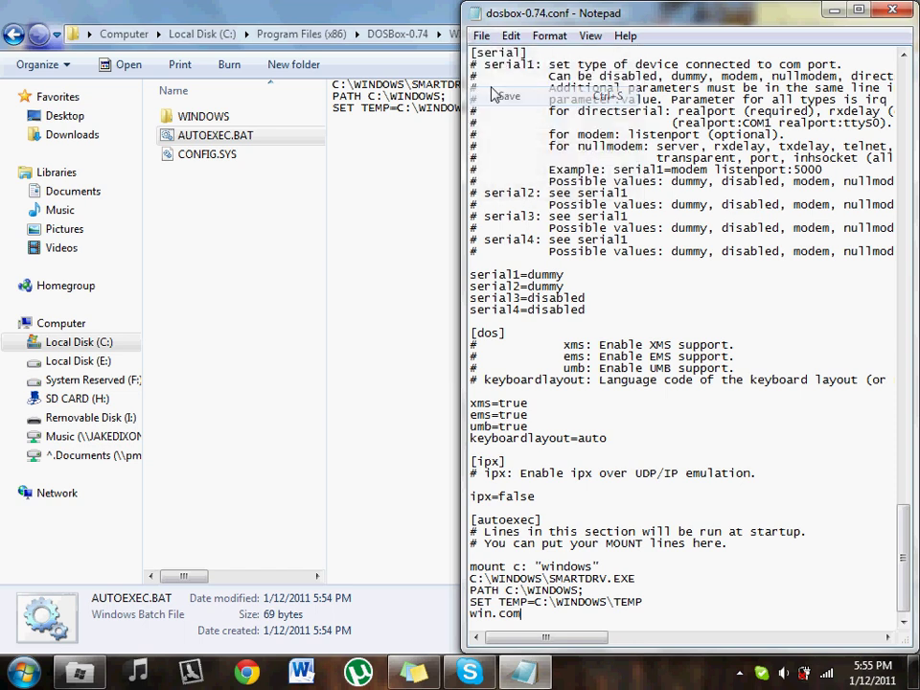
click(907, 9)
Launch DOSBox.exe from the DOSBox-0.74 folder and exit Windows 3.1 to DOS
click(397, 34)
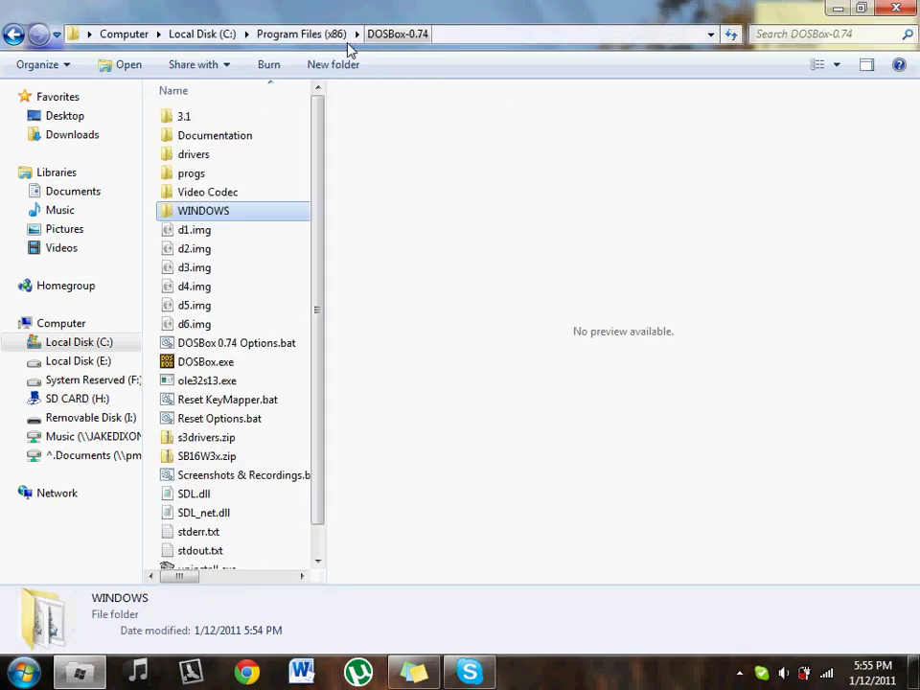
double_click(231, 364)
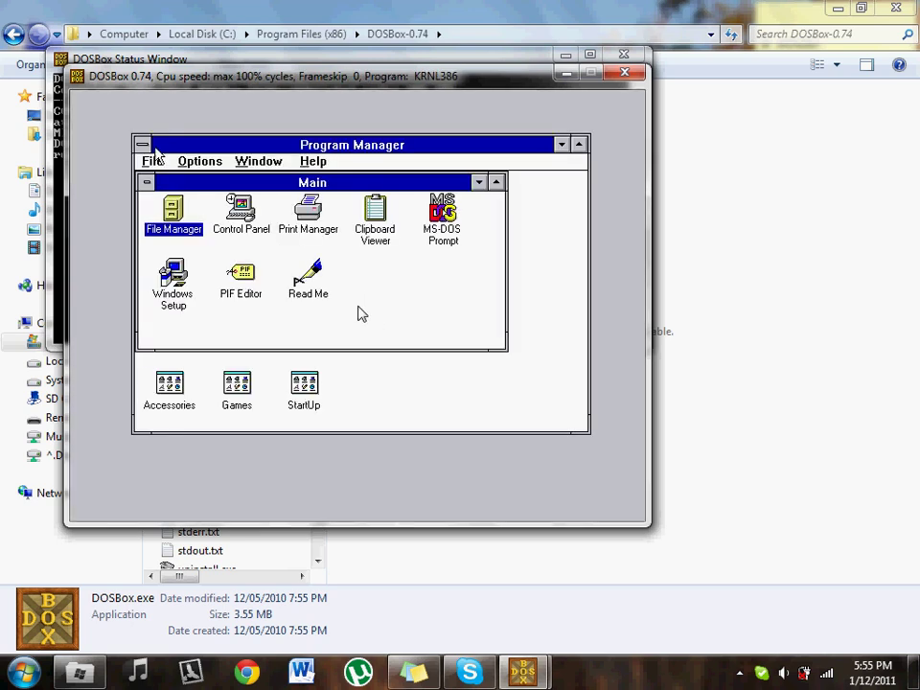
double_click(141, 144)
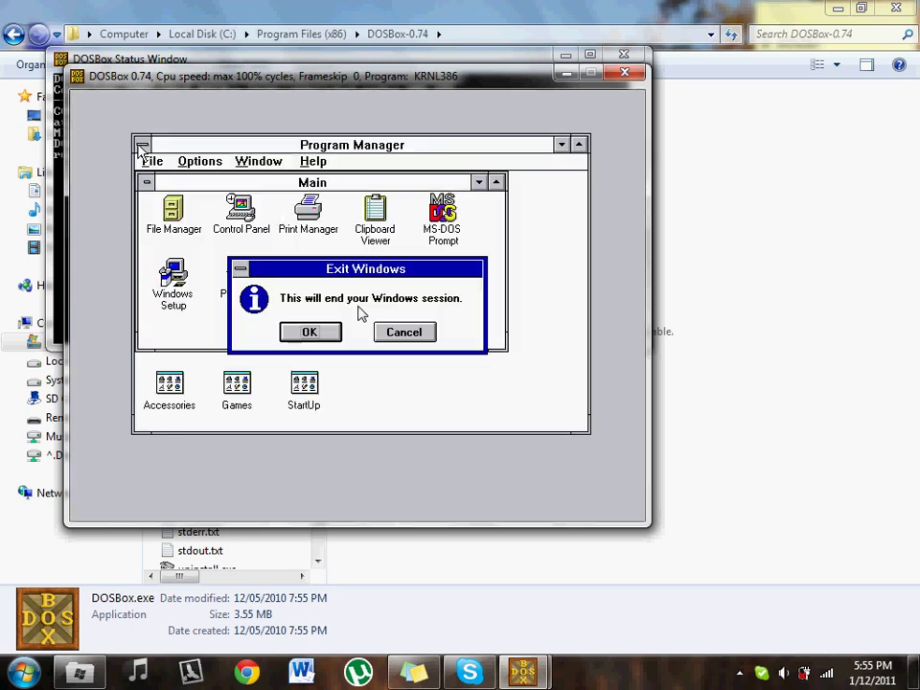
click(299, 331)
Mount the "drivers" folder as drive D, switch to it, and begin typing install
text(m)
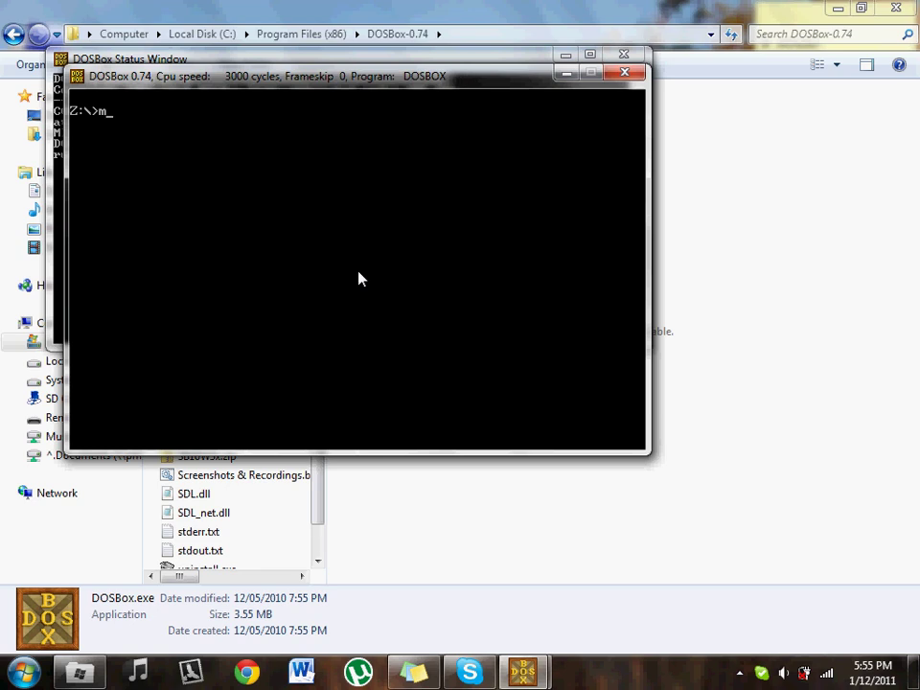
text(ount d)
text(: "drivers")
key(Return)
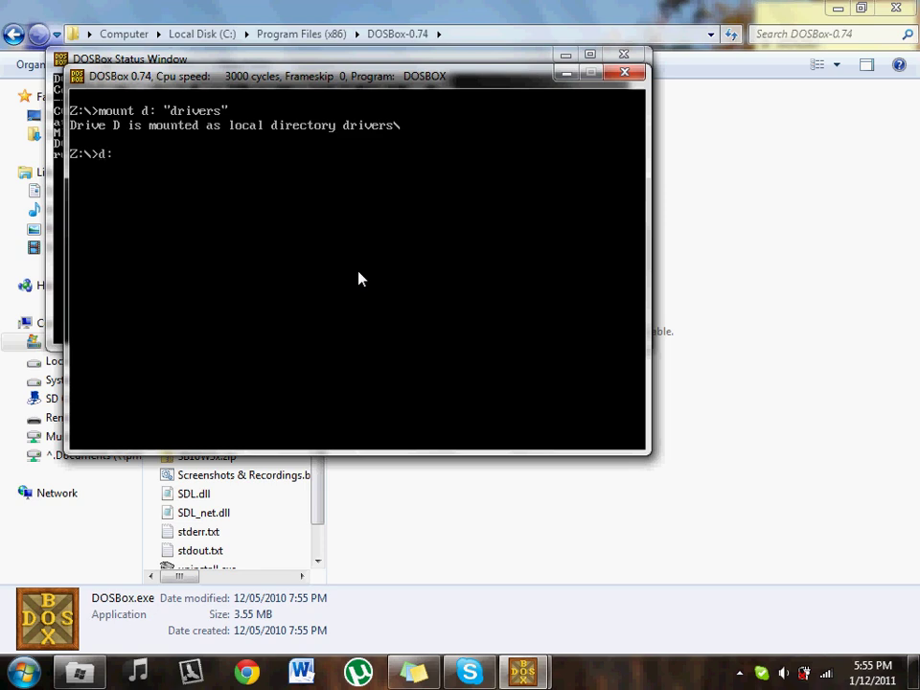
key(Return)
text(int)
key(BackSpace)
Run INSTALL, choose Full Installation, and accept the default paths and detected sound card settings
text(stall)
key(Return)
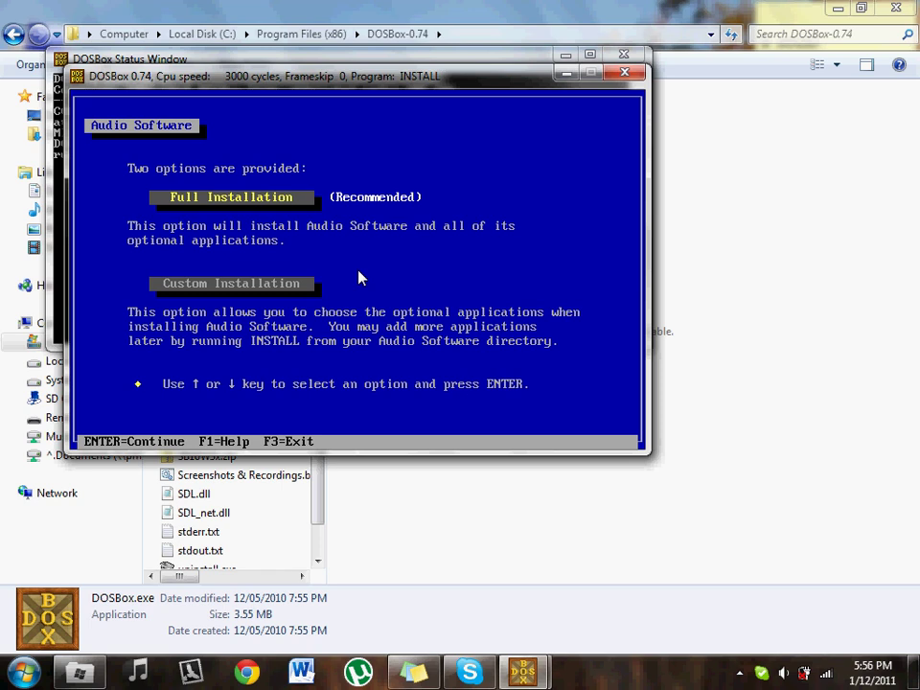
key(Return)
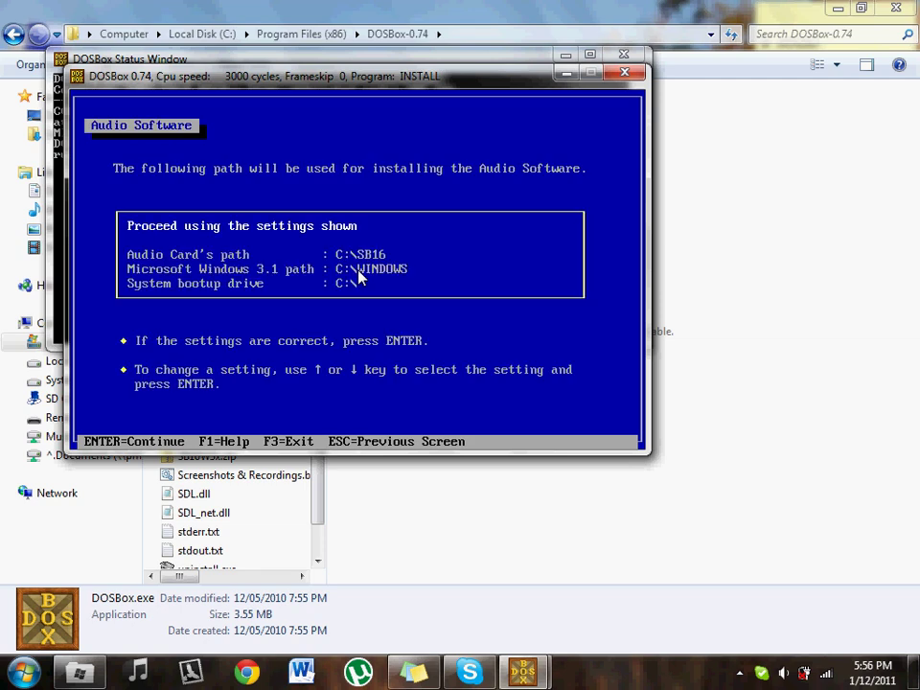
key(Return)
key(Return)
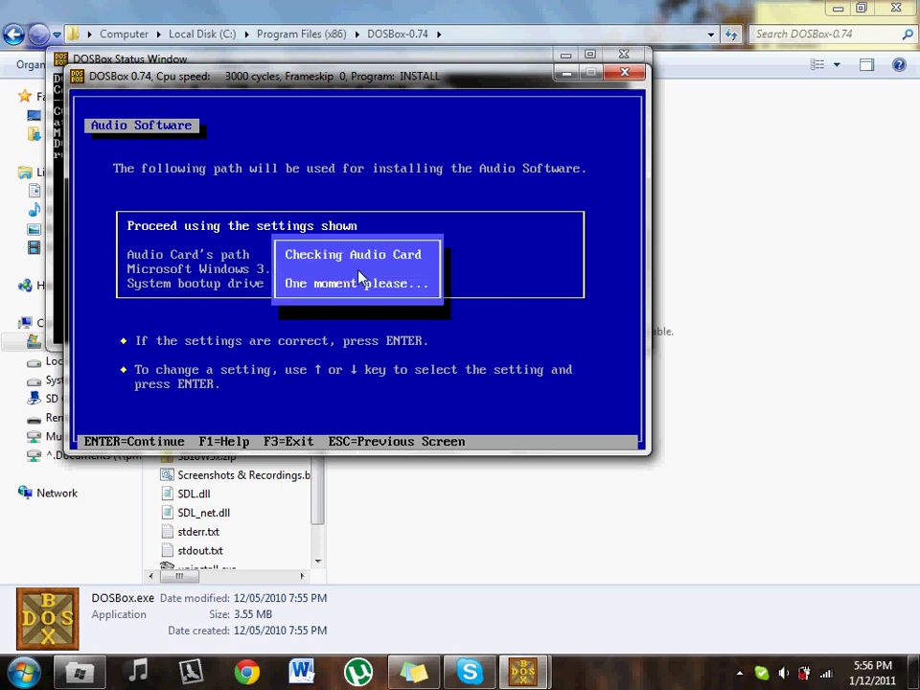
key(super)
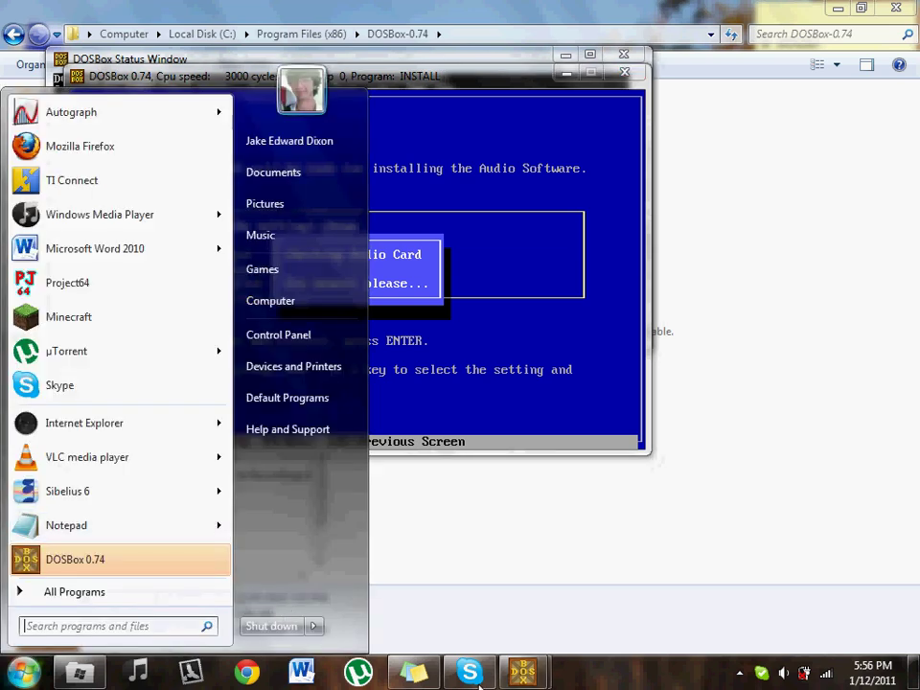
click(736, 635)
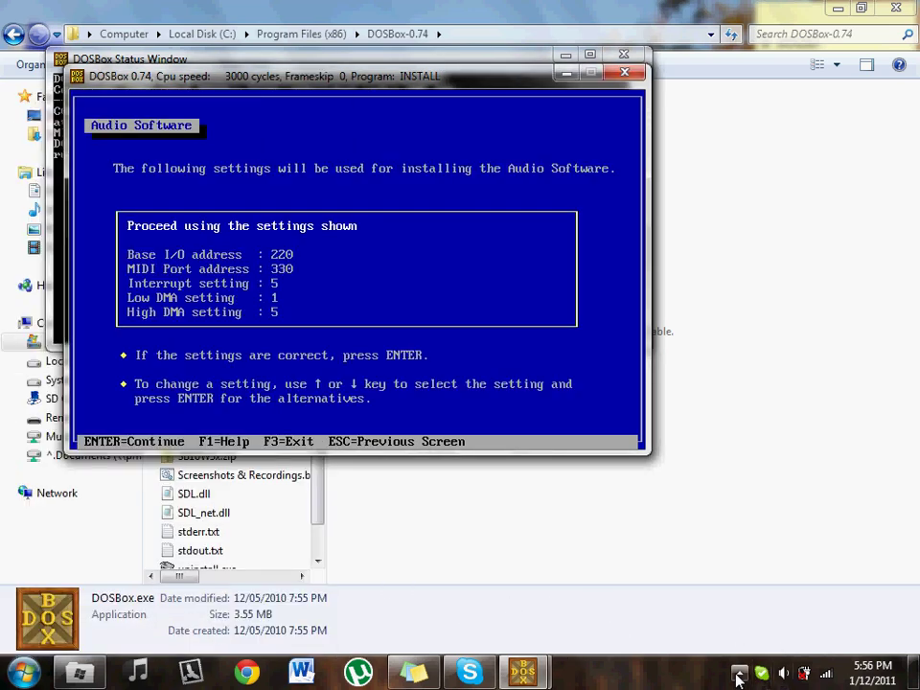
key(Return)
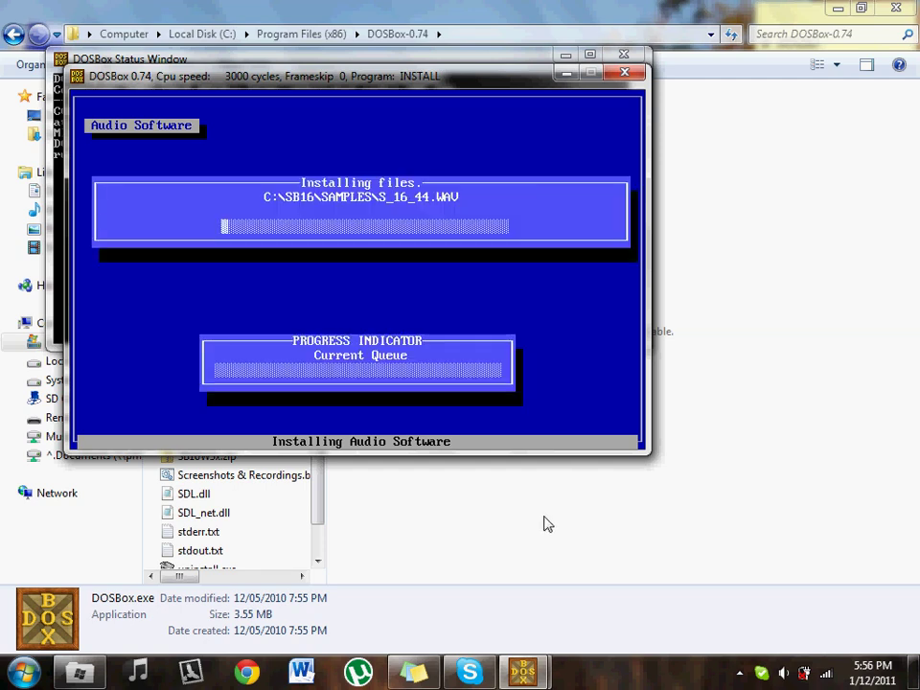
click(740, 673)
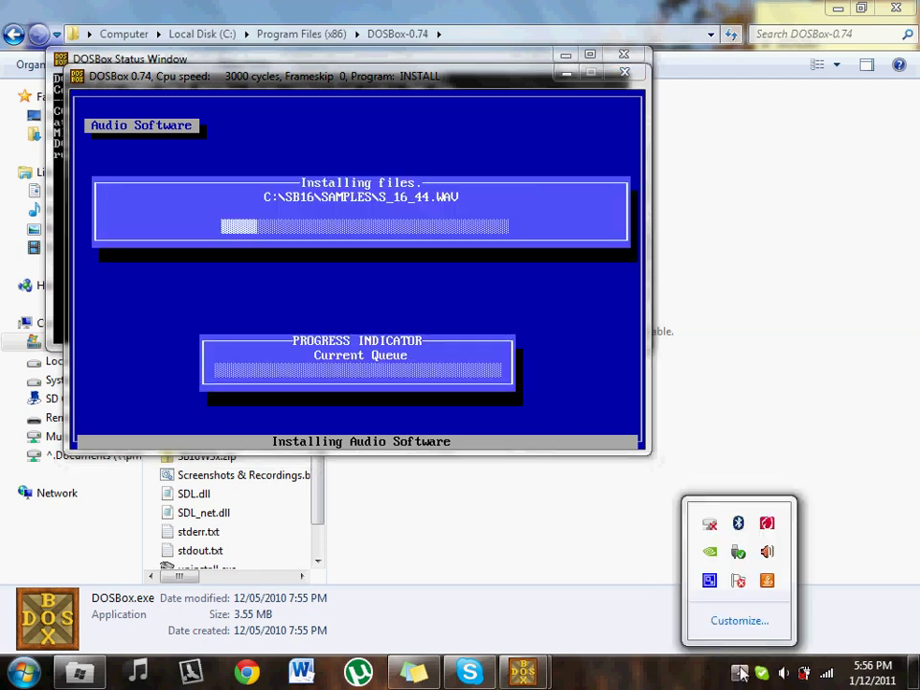
right_click(706, 579)
click(743, 544)
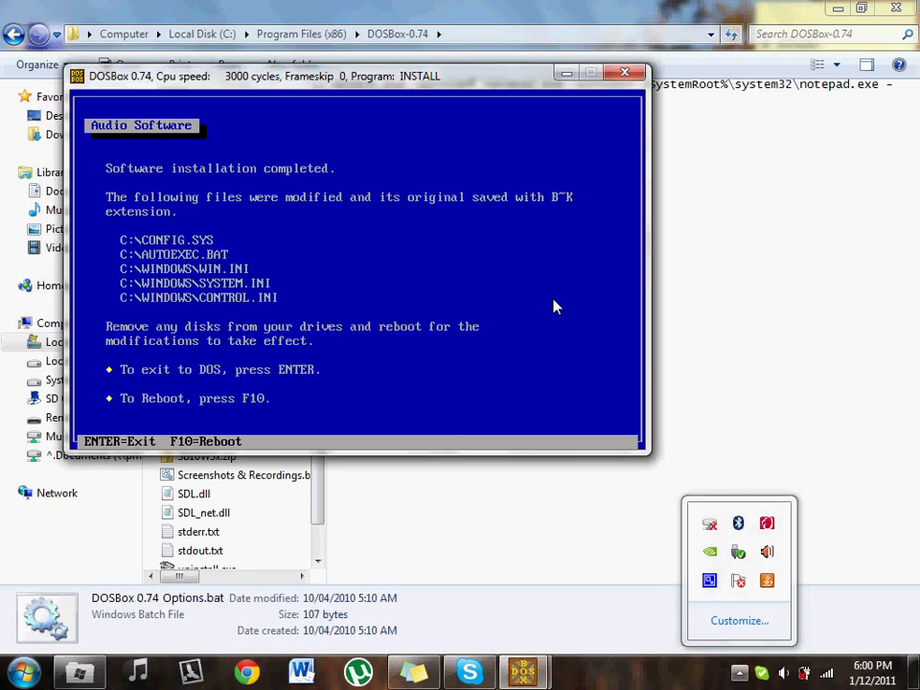
Exit the installer, start Windows with win, and dismiss the End of Setup message
key(Return)
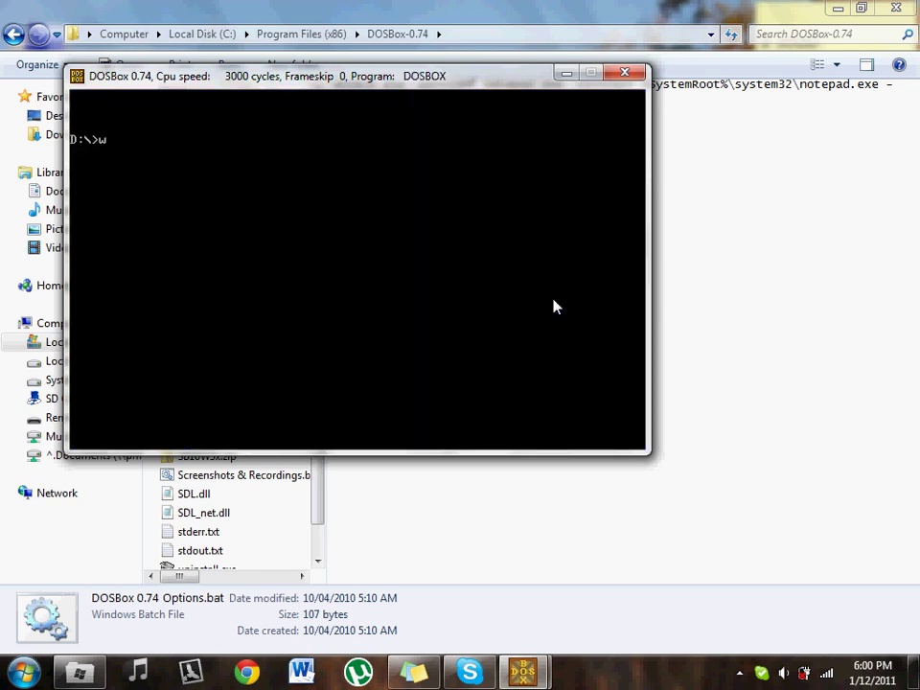
text(win)
key(Return)
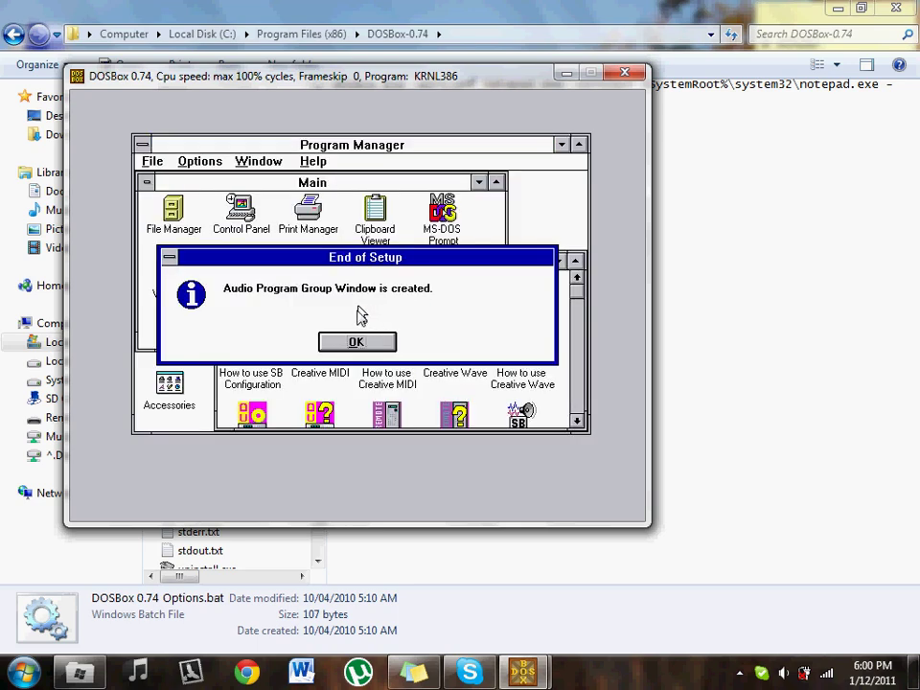
click(356, 343)
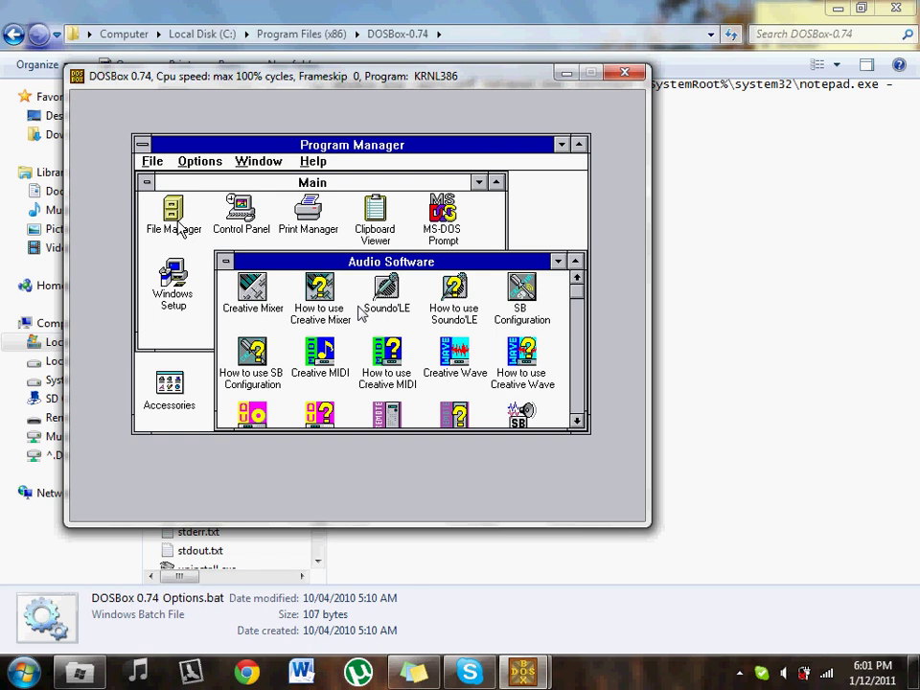
Minimize the Audio Software group and launch Windows Setup
key(alt+minus)
key(Escape)
double_click(227, 266)
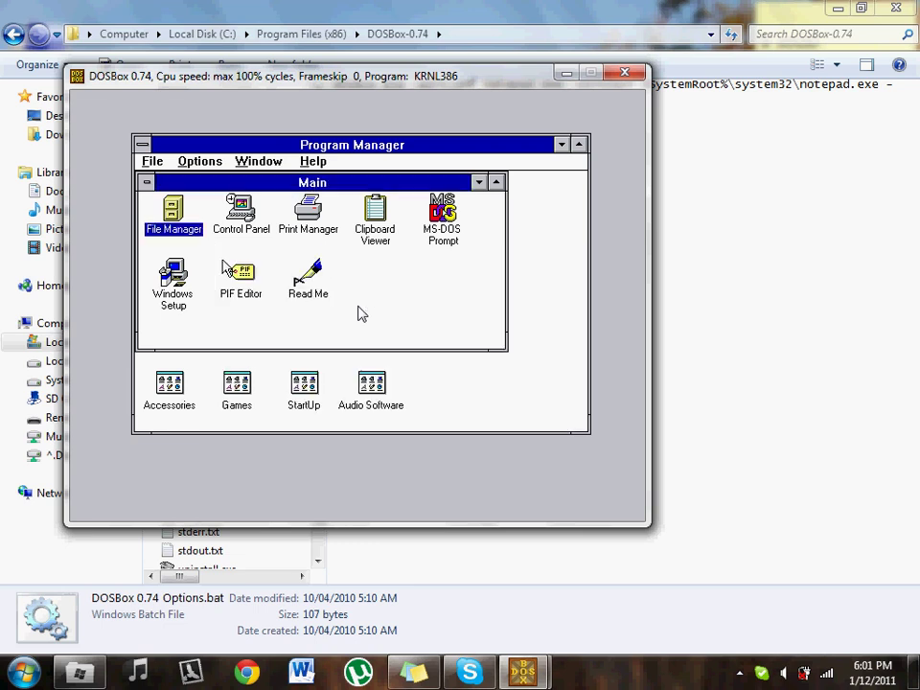
double_click(174, 211)
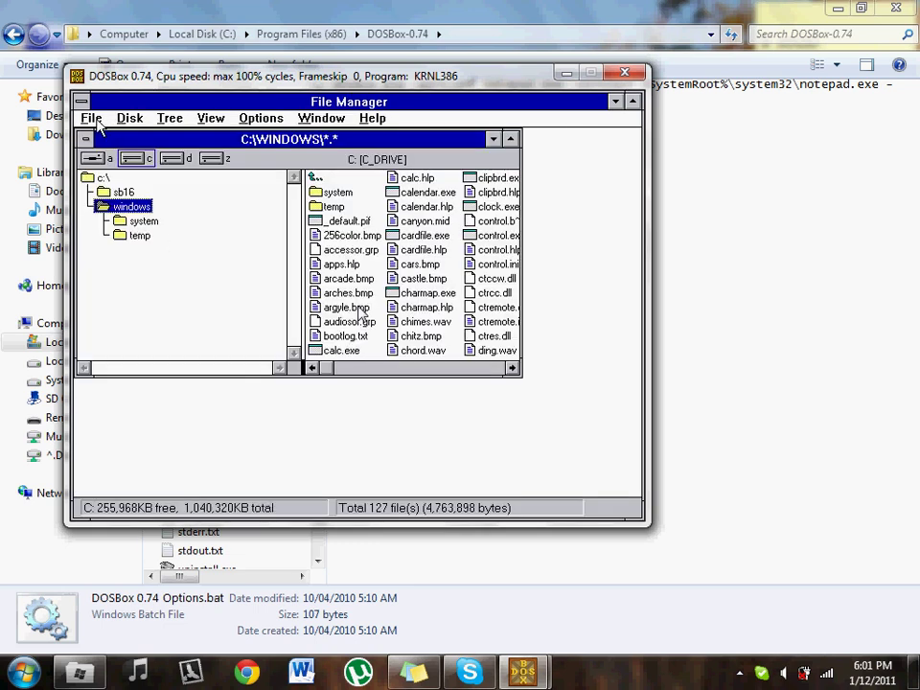
double_click(85, 100)
double_click(173, 280)
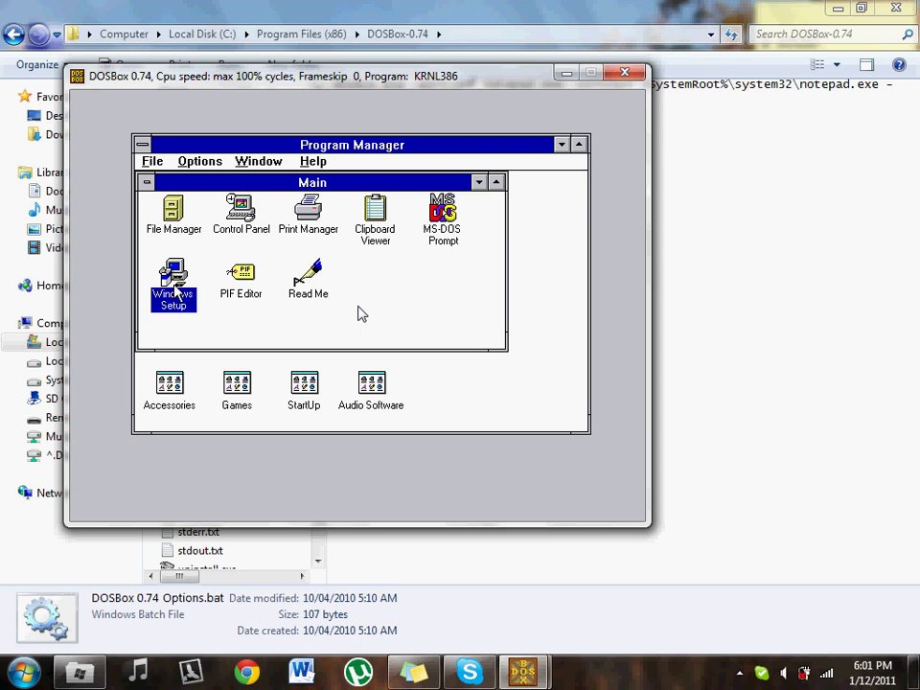
In Change System Settings, choose an Other display driver from D:\
click(213, 228)
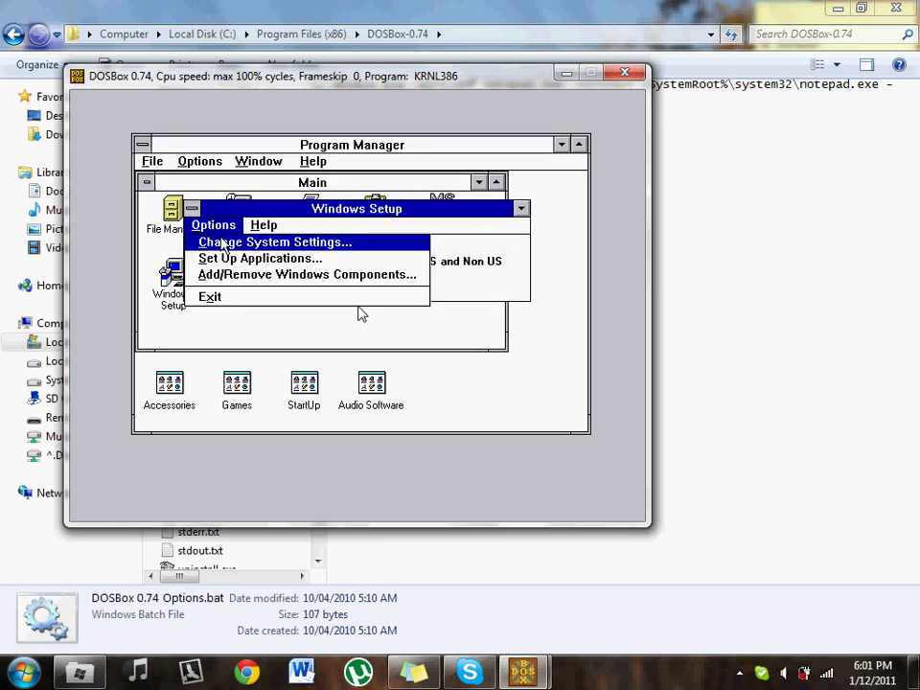
click(273, 240)
click(541, 219)
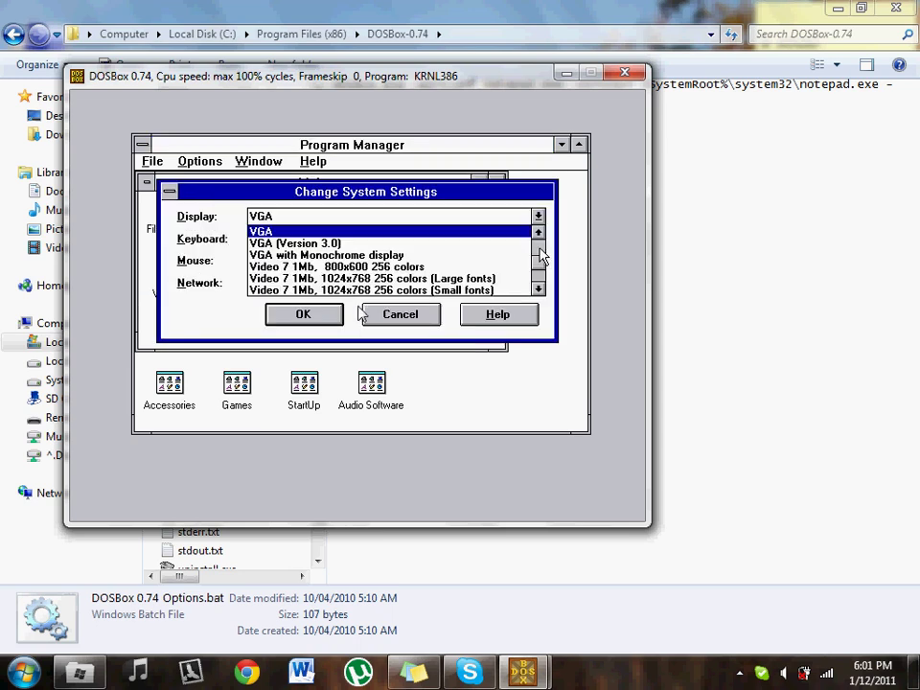
click(538, 288)
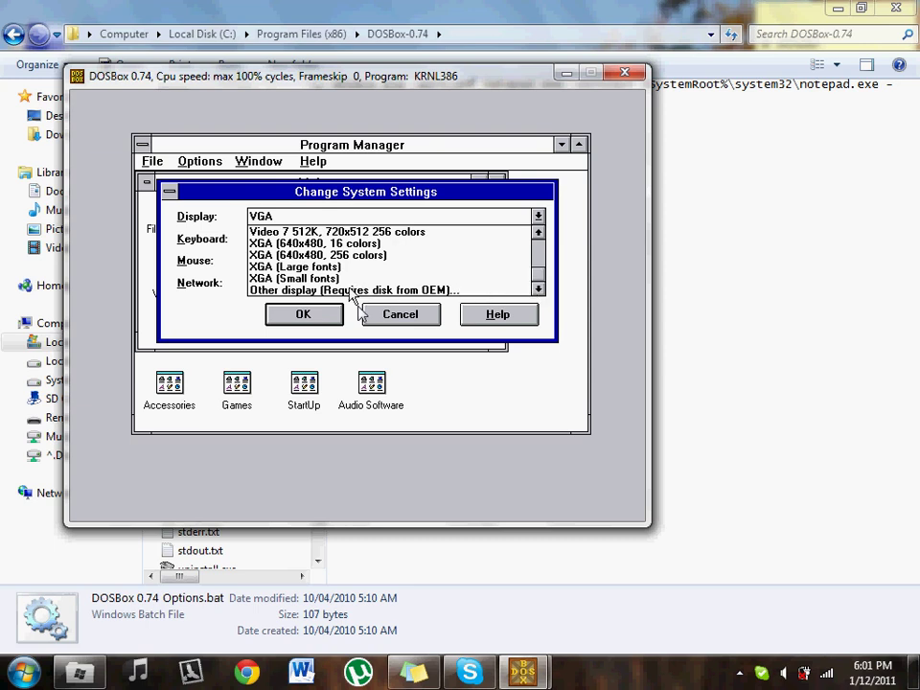
click(352, 290)
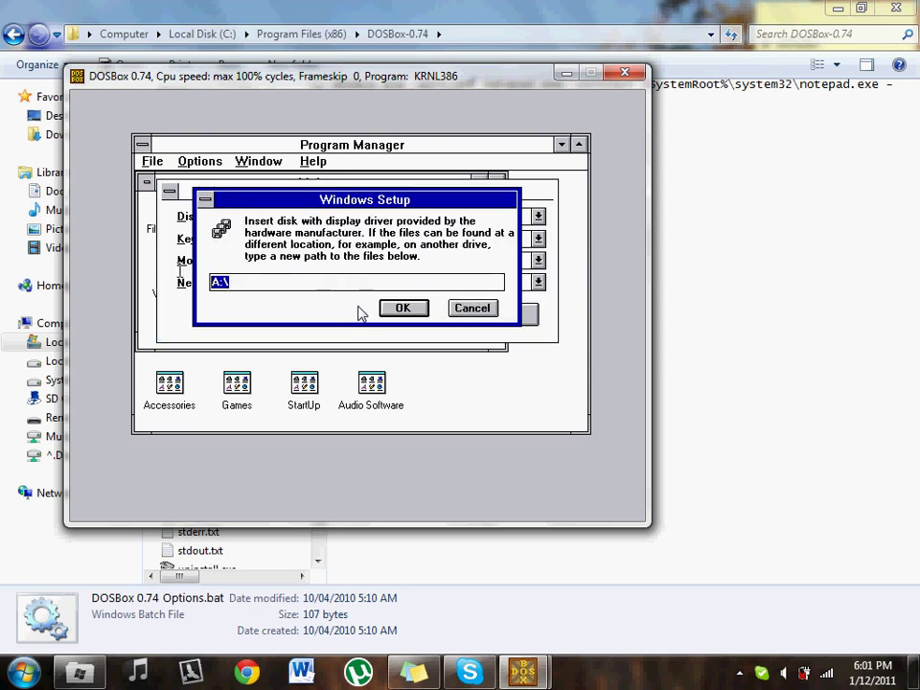
key(Return)
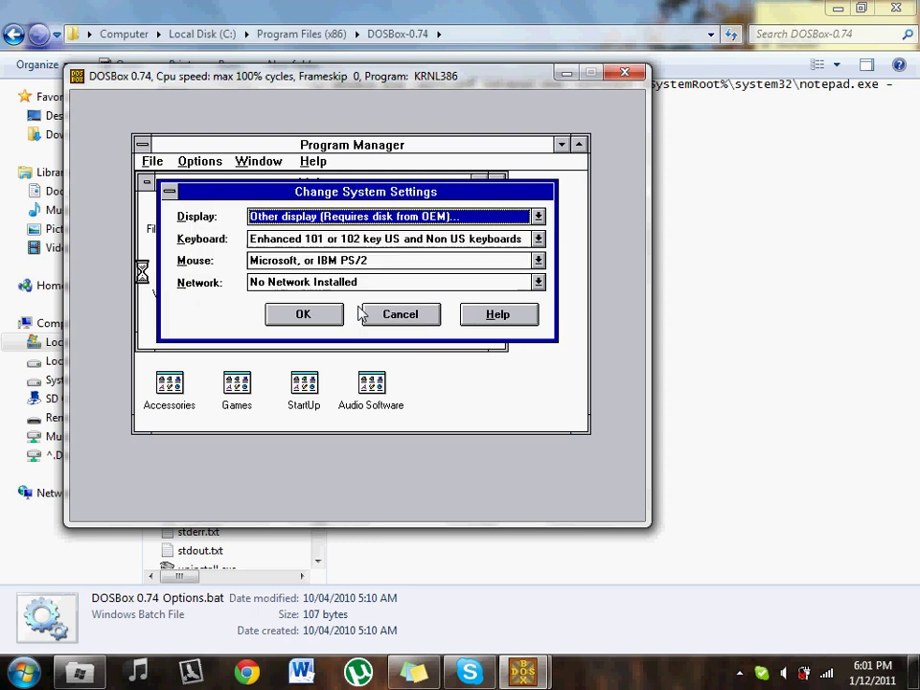
Pick S3 864 800x600 64K colors SF, apply it, then cancel the disk prompt and copy error
click(509, 291)
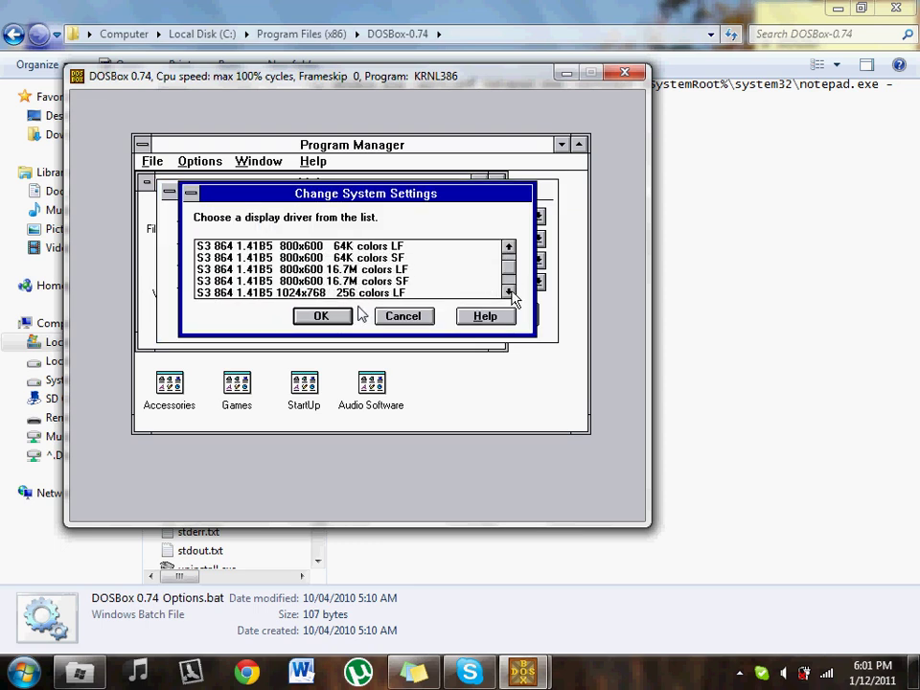
click(509, 247)
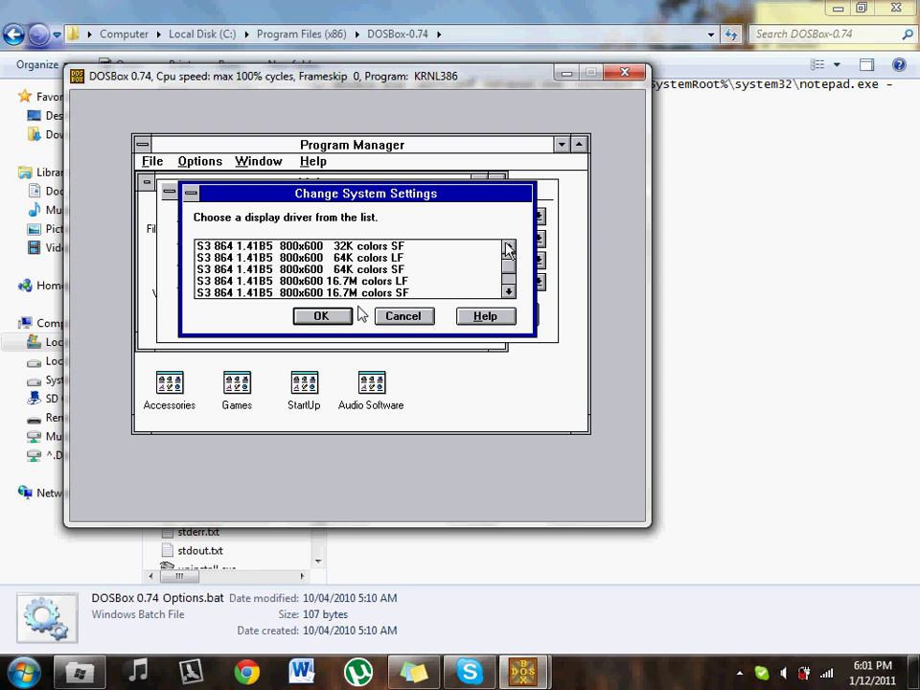
click(335, 271)
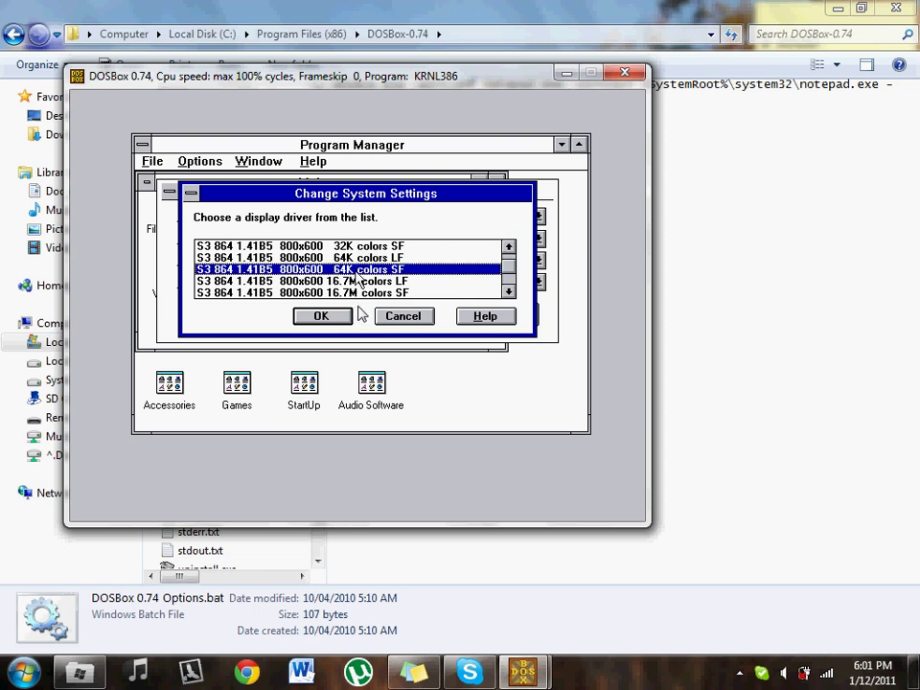
click(321, 317)
click(319, 319)
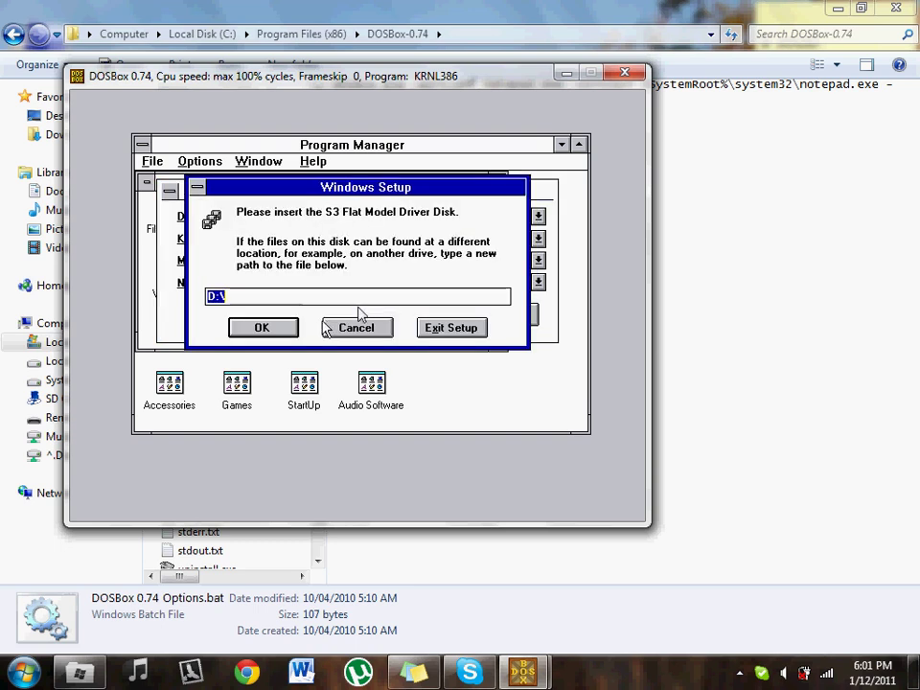
click(356, 328)
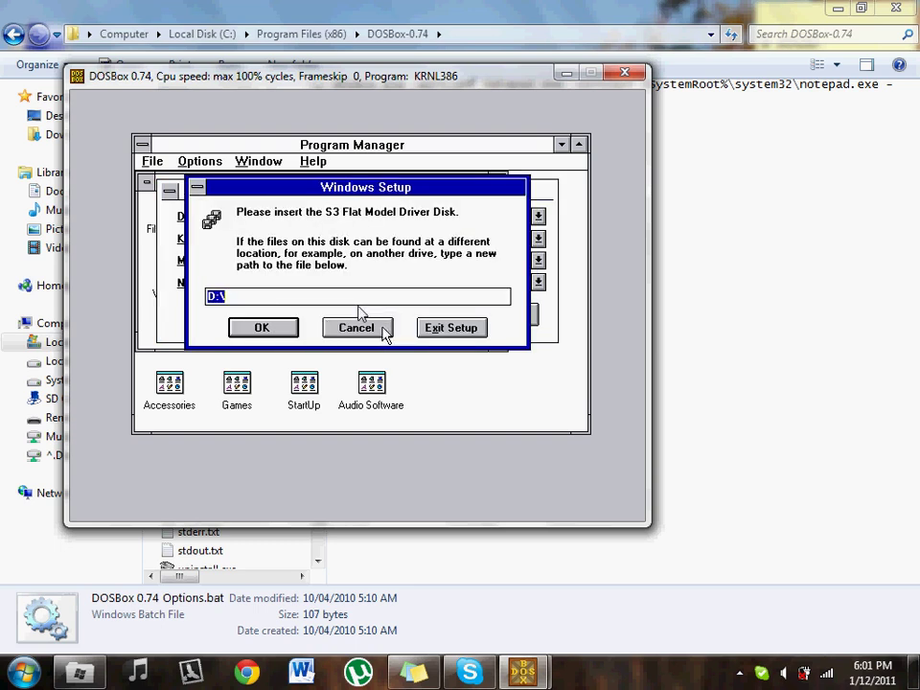
click(358, 370)
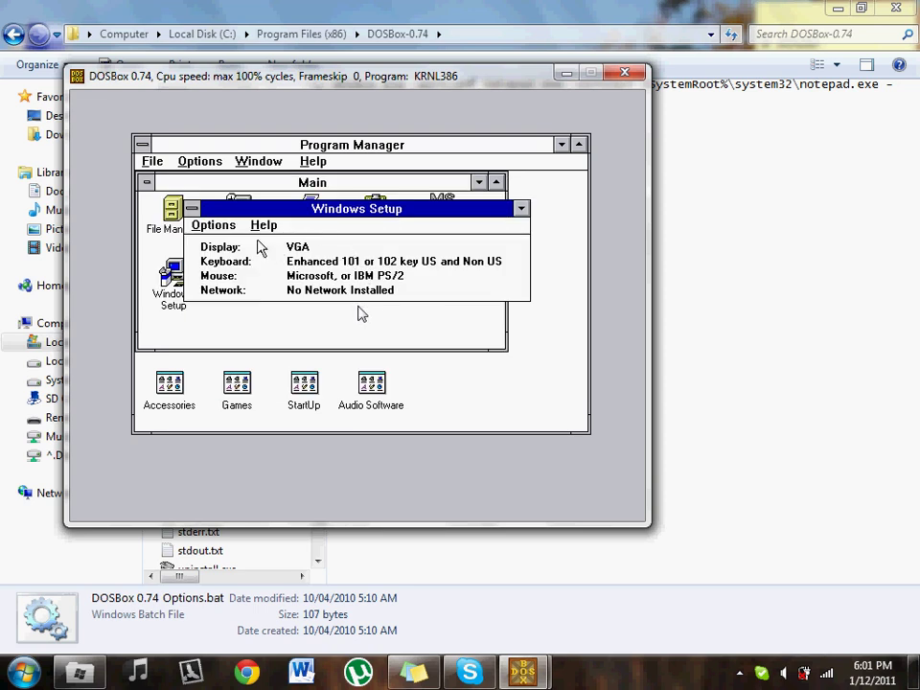
Set the display to S3 864 800x600 64K colors SF, keeping the current driver files
click(234, 233)
click(240, 241)
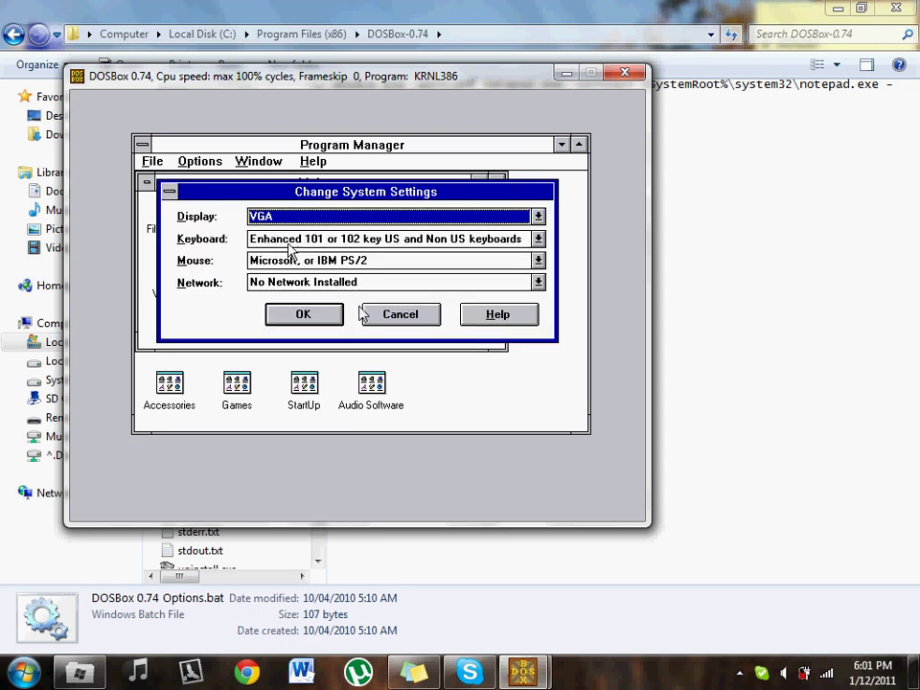
click(397, 223)
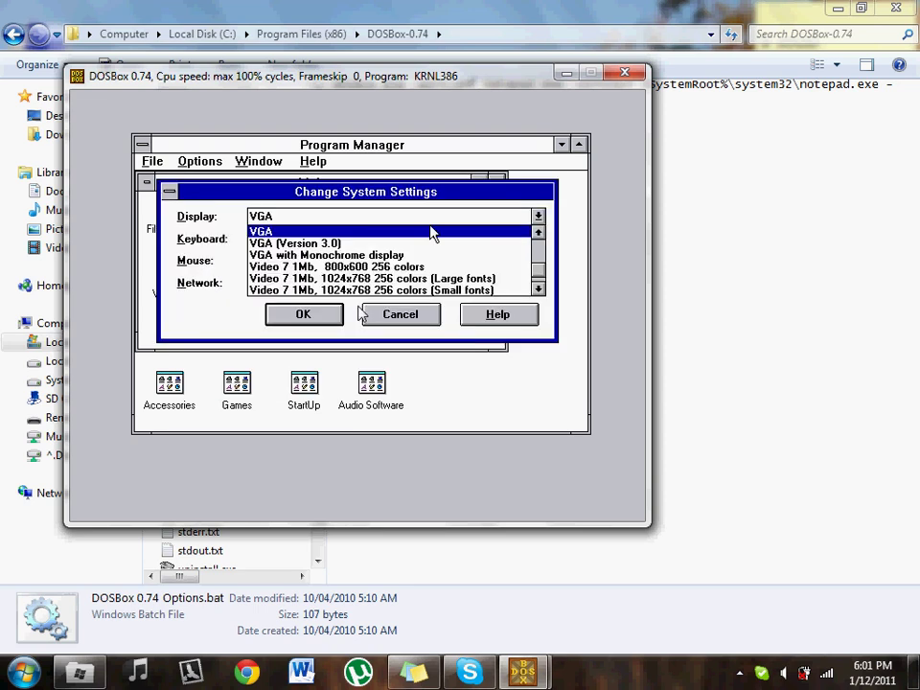
click(539, 265)
drag(540, 265, 539, 257)
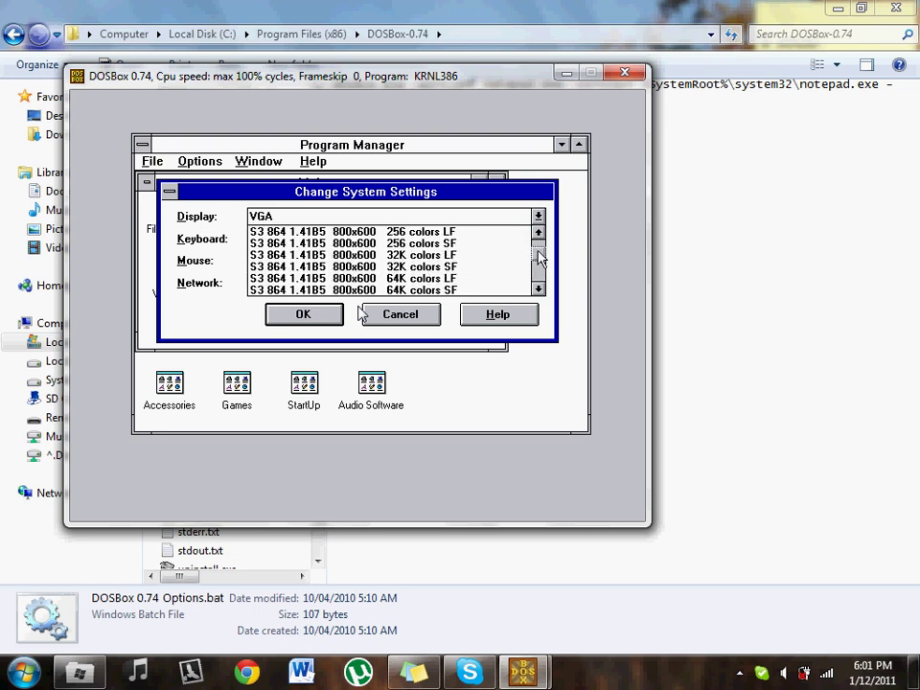
click(420, 290)
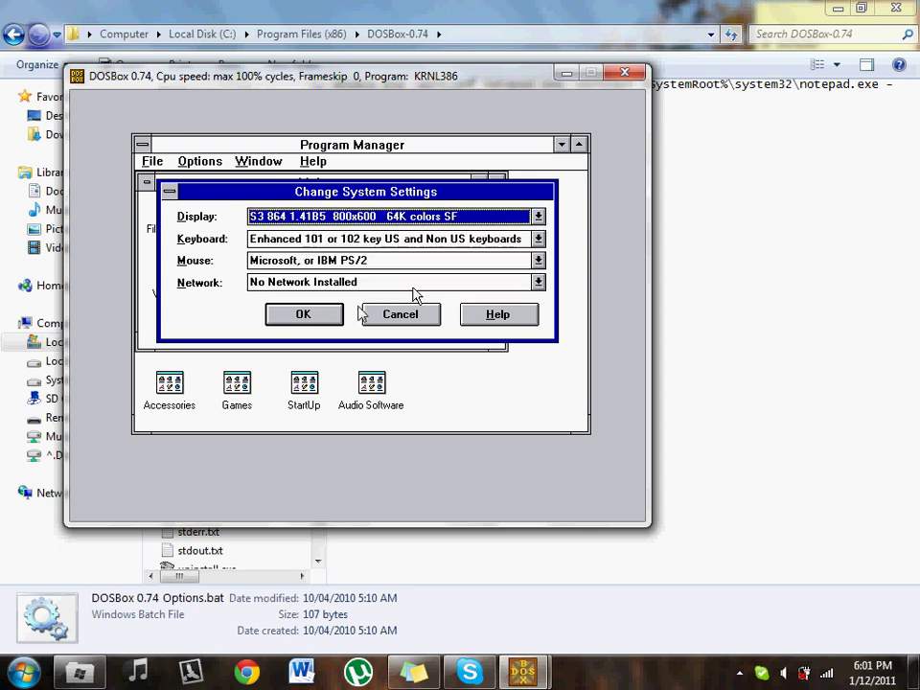
click(321, 315)
click(247, 297)
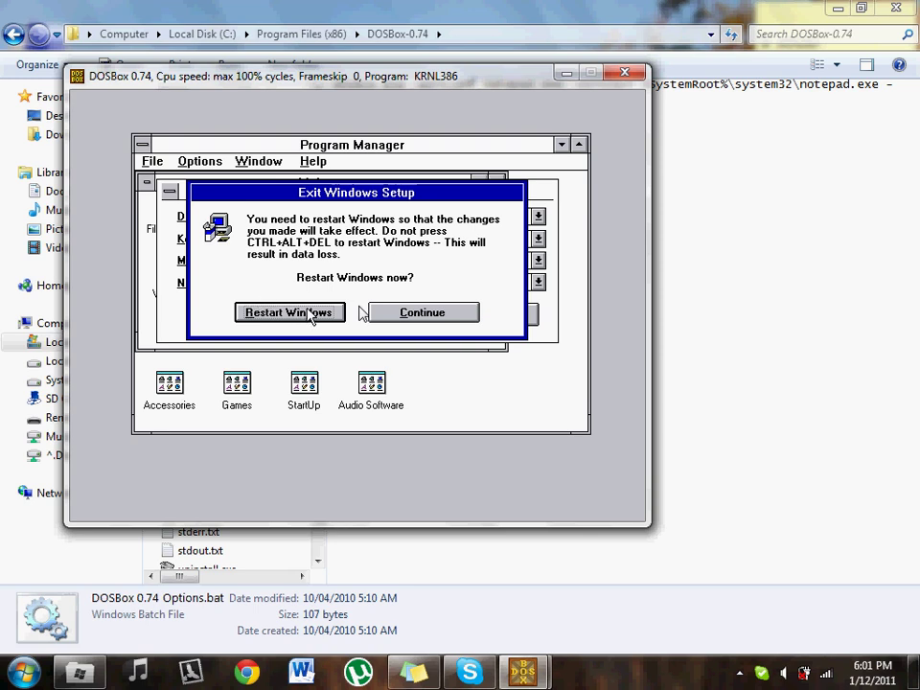
click(410, 317)
Close DOSBox, relaunch it into Windows 3.1, and move its window above the taskbar
key(super)
key(super)
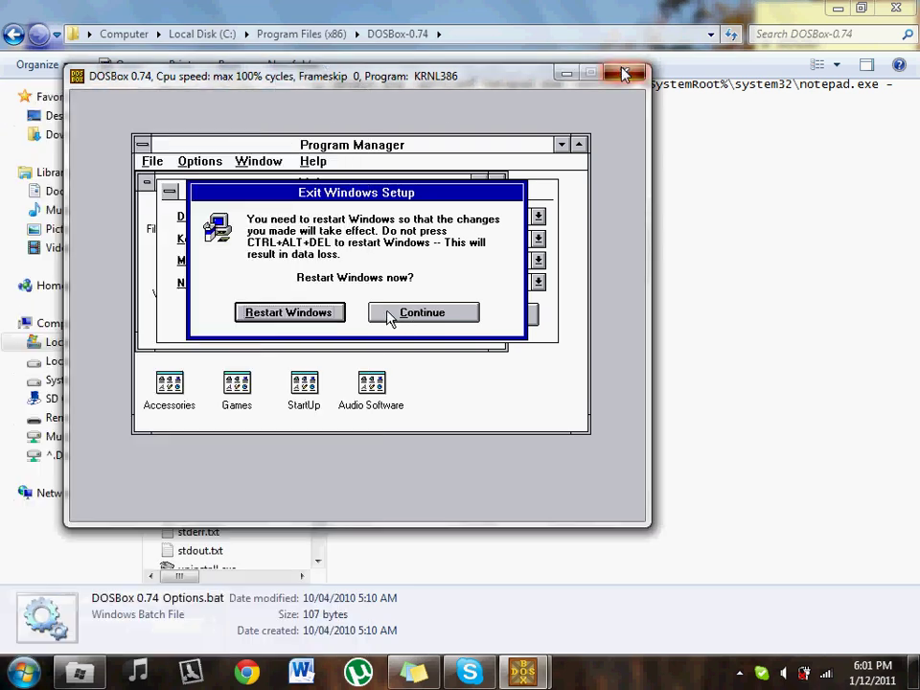
click(390, 320)
double_click(213, 362)
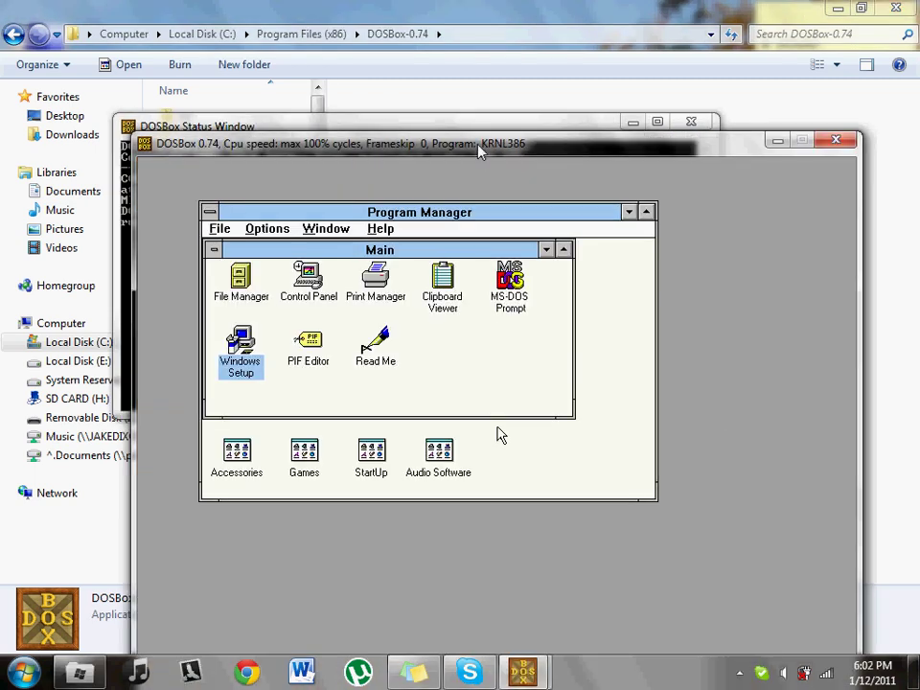
drag(479, 150, 424, 60)
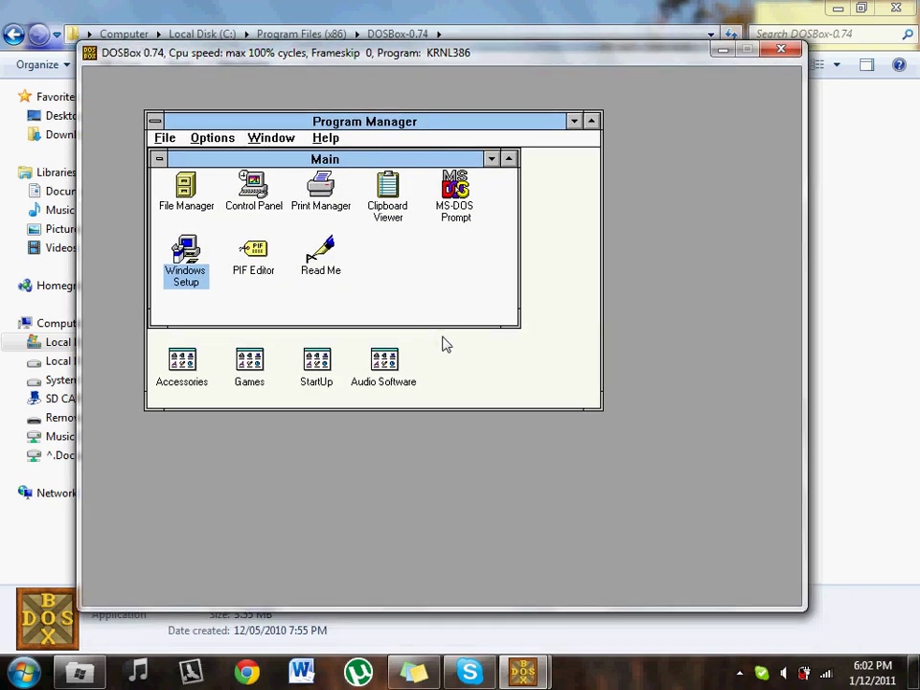
key(super)
Open dosbox-0.74.conf, check irq=5 under [sblaster], save the file and close Notepad
click(781, 49)
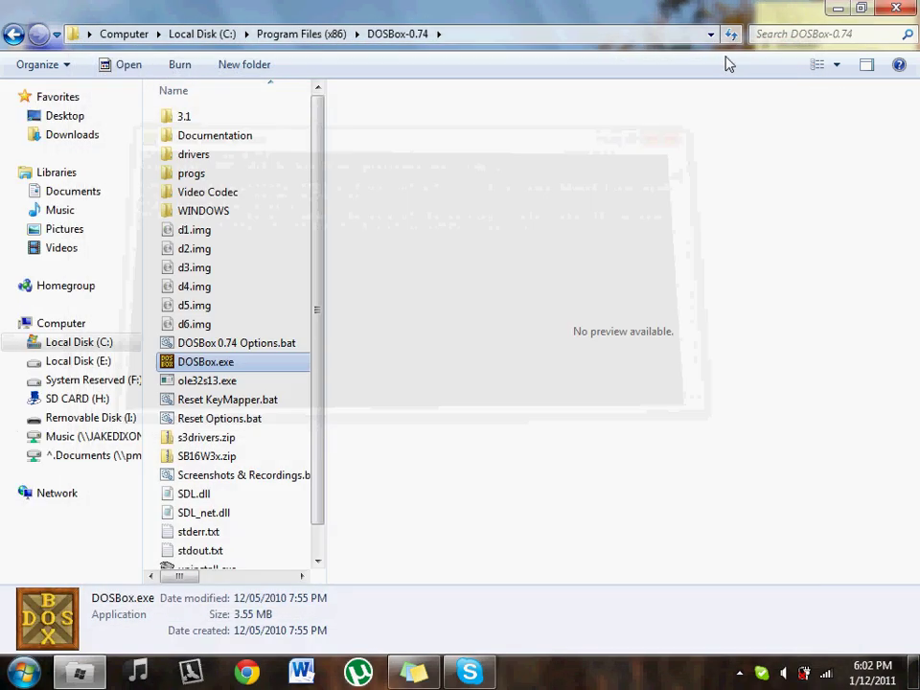
double_click(216, 343)
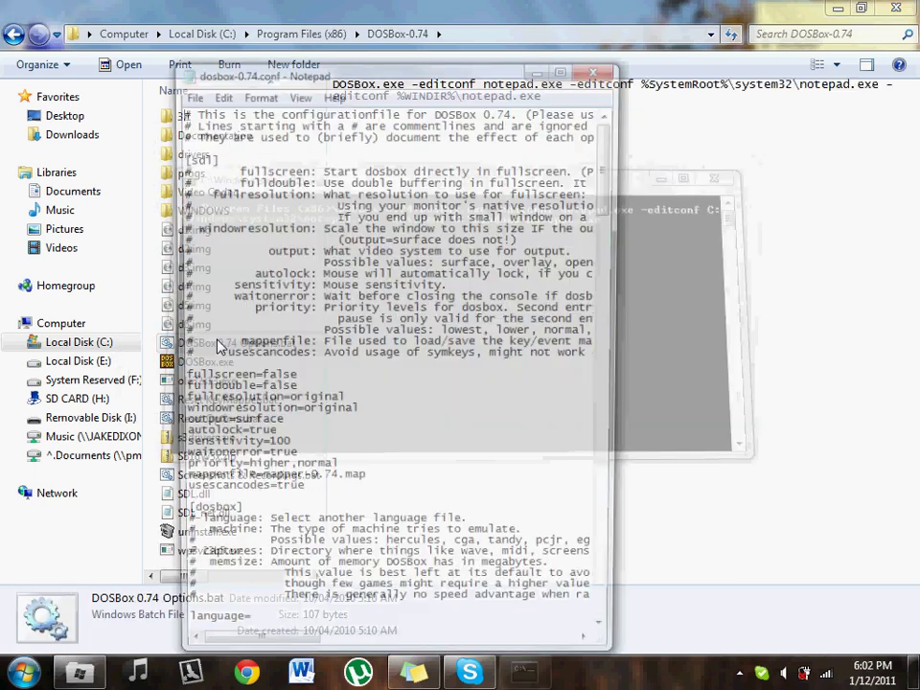
scroll(592, 241, down, 11)
scroll(567, 271, down, 15)
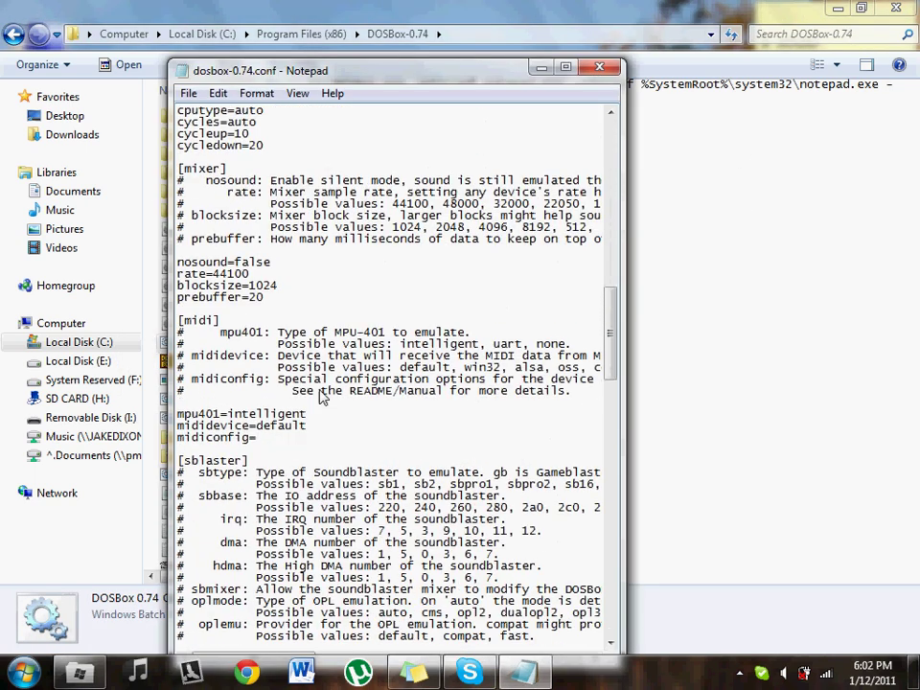
scroll(233, 463, down, 2)
scroll(233, 463, down, 4)
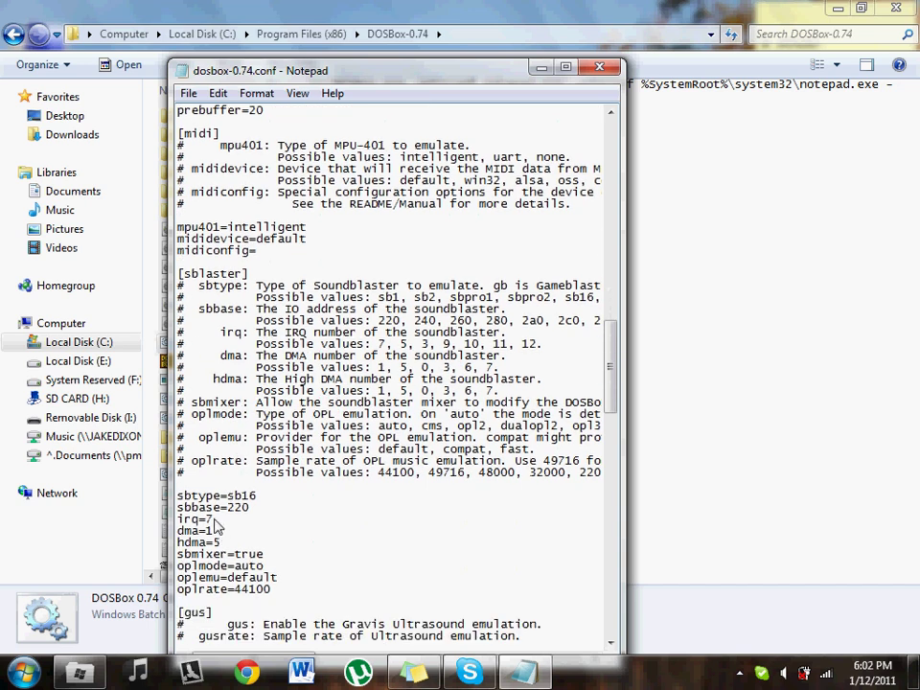
click(189, 93)
click(273, 156)
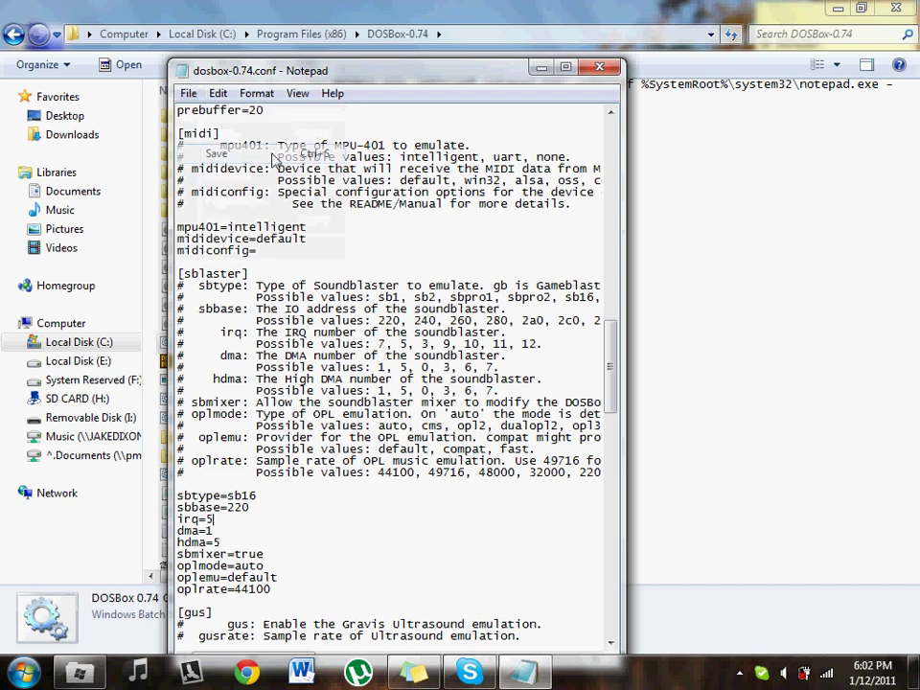
click(600, 67)
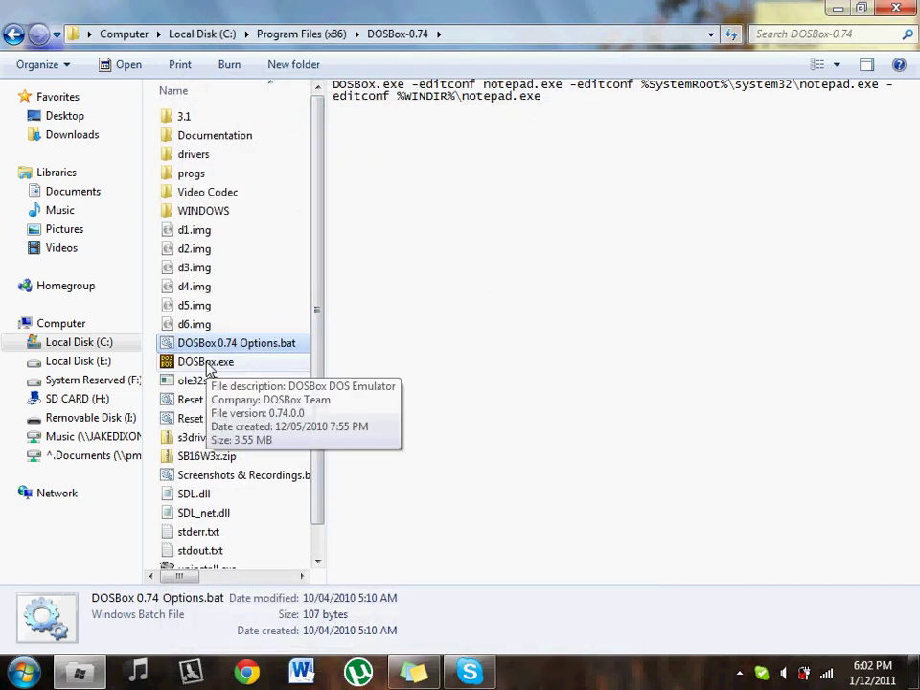
Exit the Windows 3.1 session back to the DOSBox prompt
double_click(204, 367)
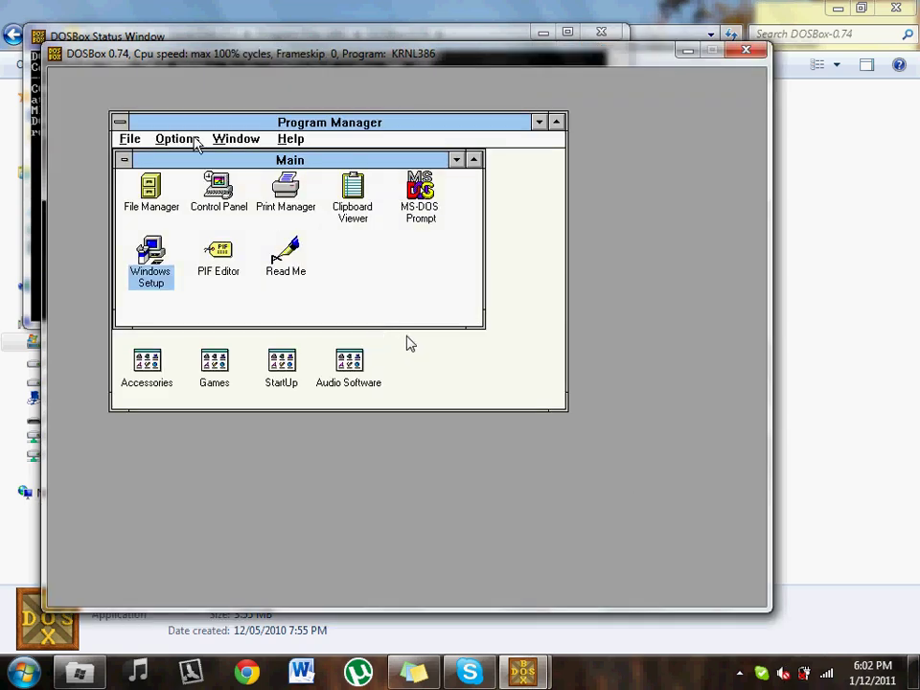
click(128, 139)
key(x)
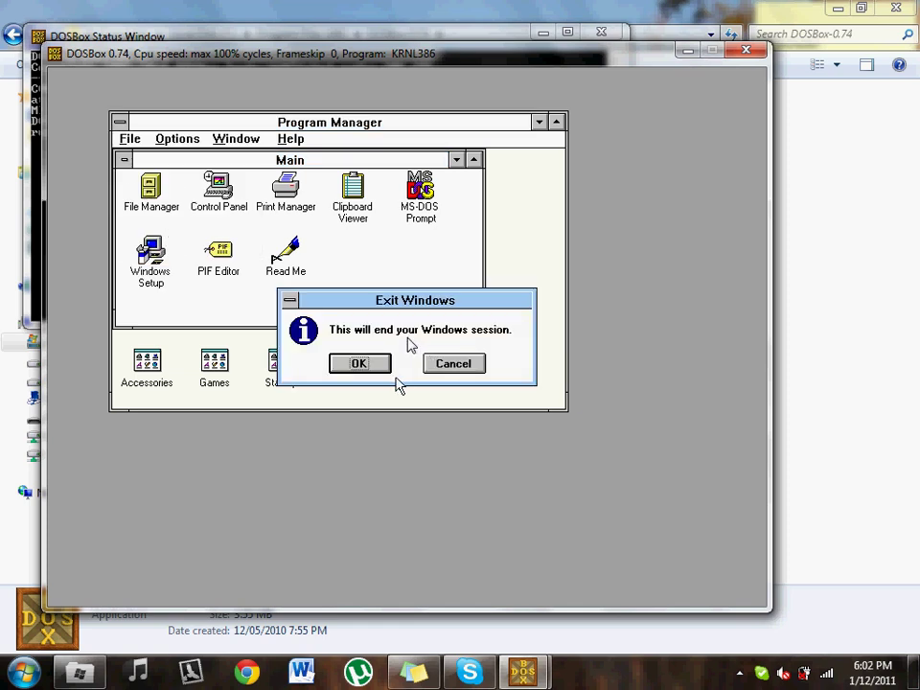
key(Escape)
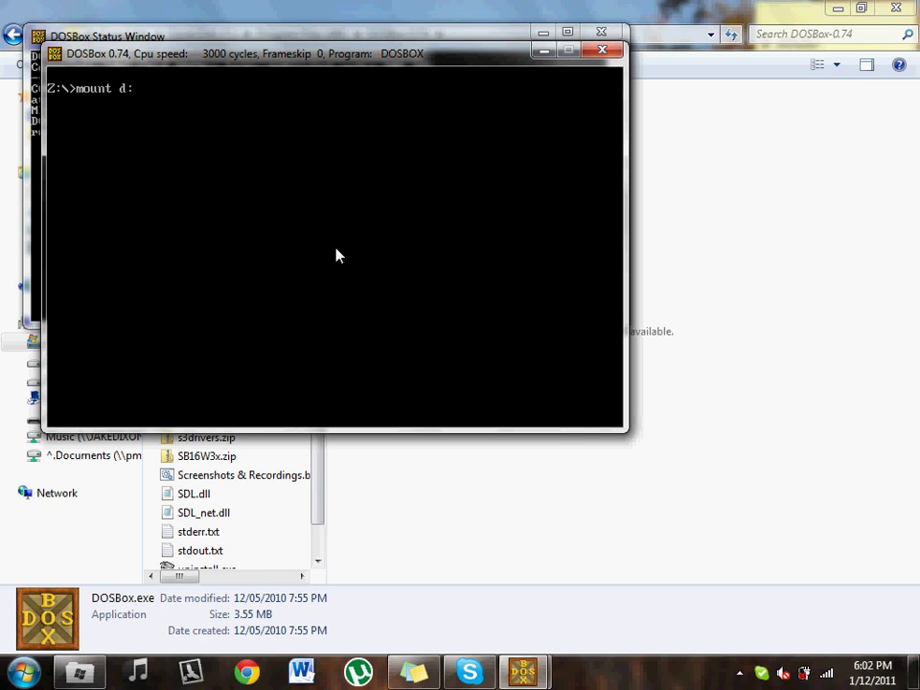
Mount the progs folder as drive D with mount d: "progs"
key(Return)
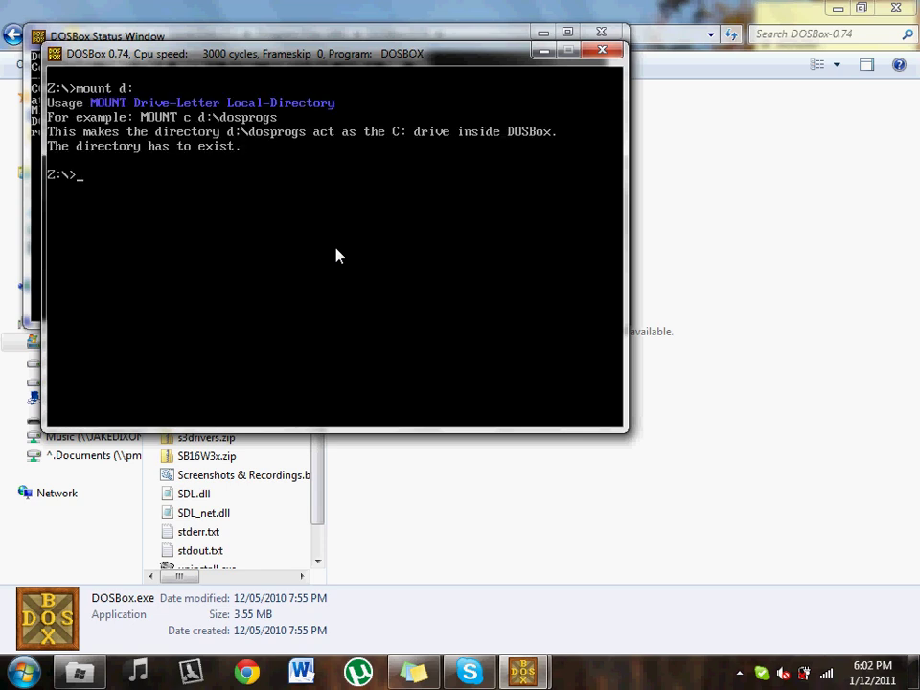
key(Up)
key(Return)
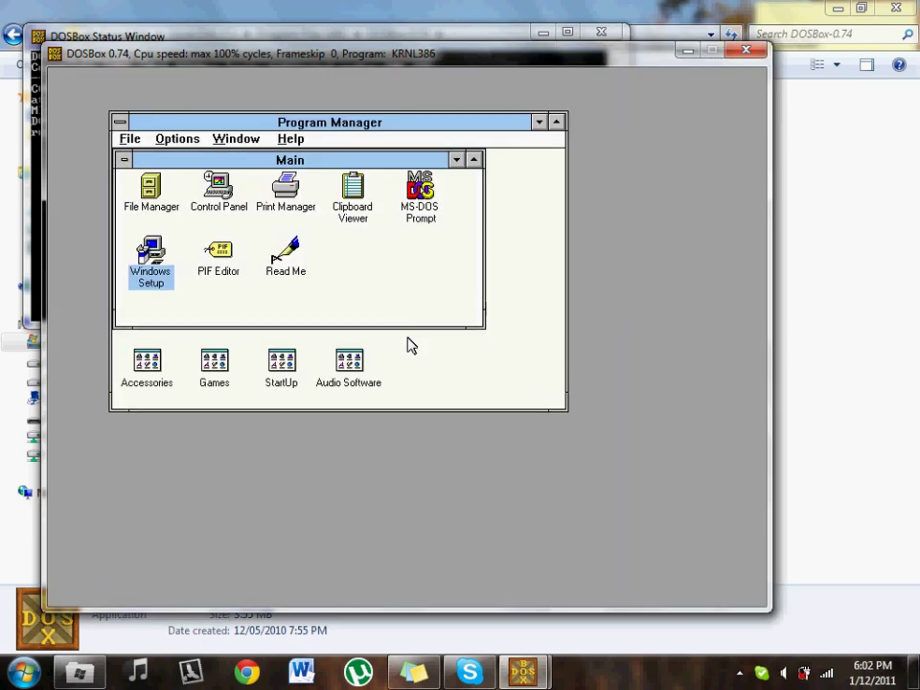
In File Manager, inspect ole32s13.exe and wp3v23b5.exe on drive D, then show the C:\ root
double_click(146, 189)
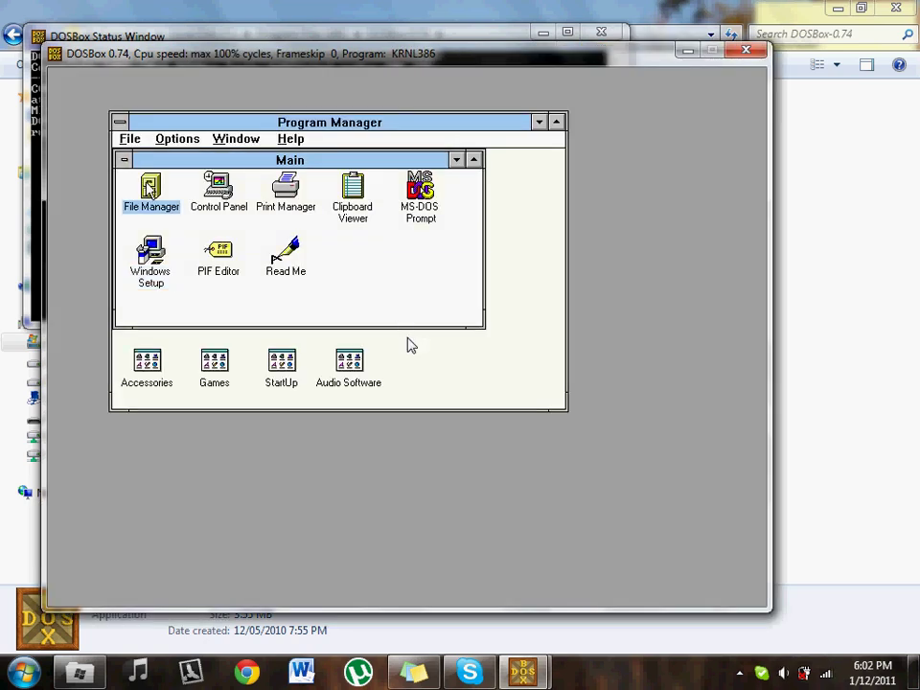
click(158, 141)
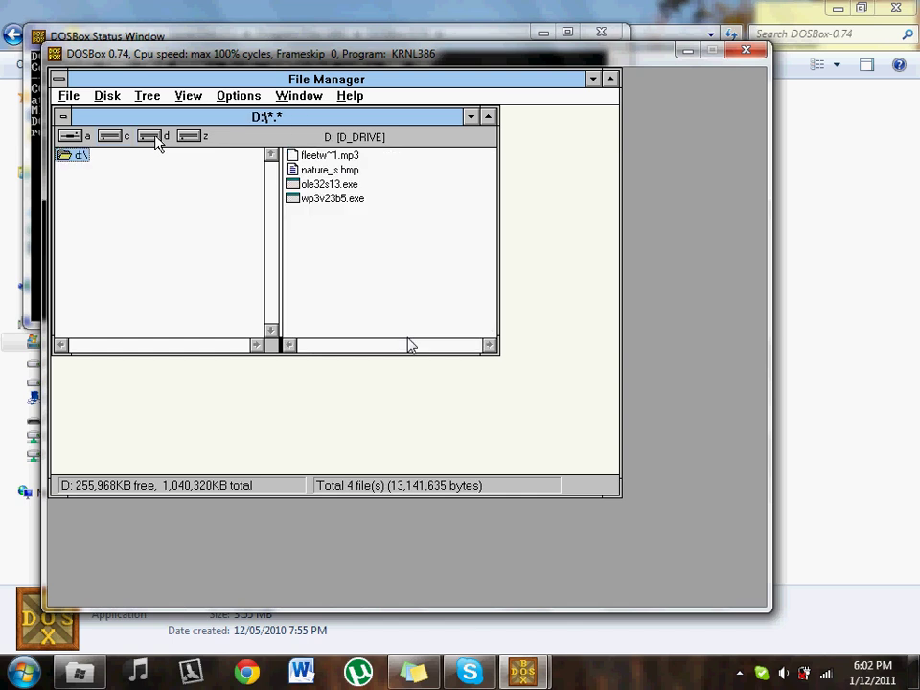
click(343, 187)
shift+click(345, 199)
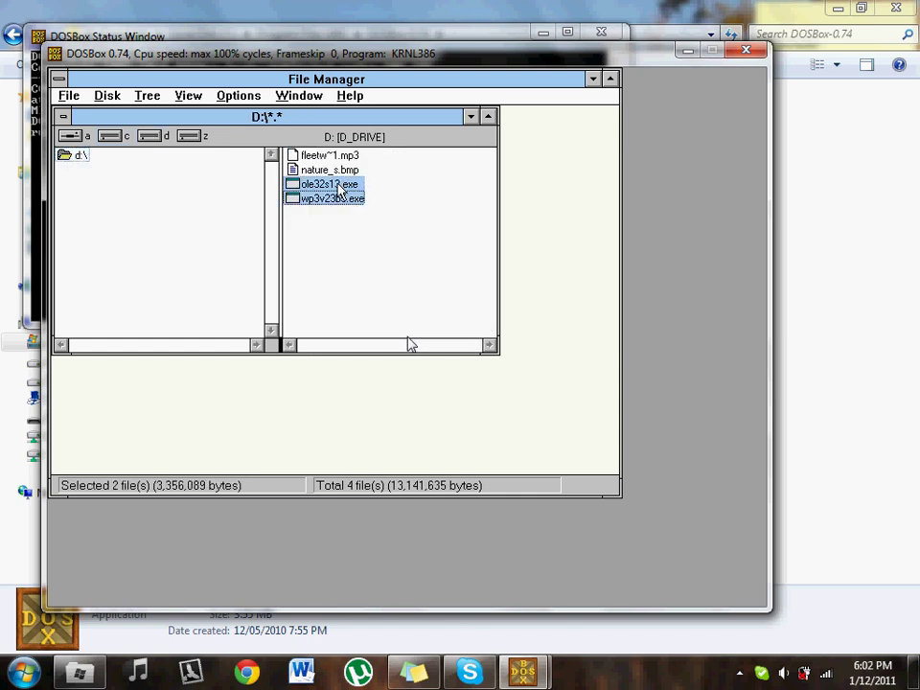
click(333, 185)
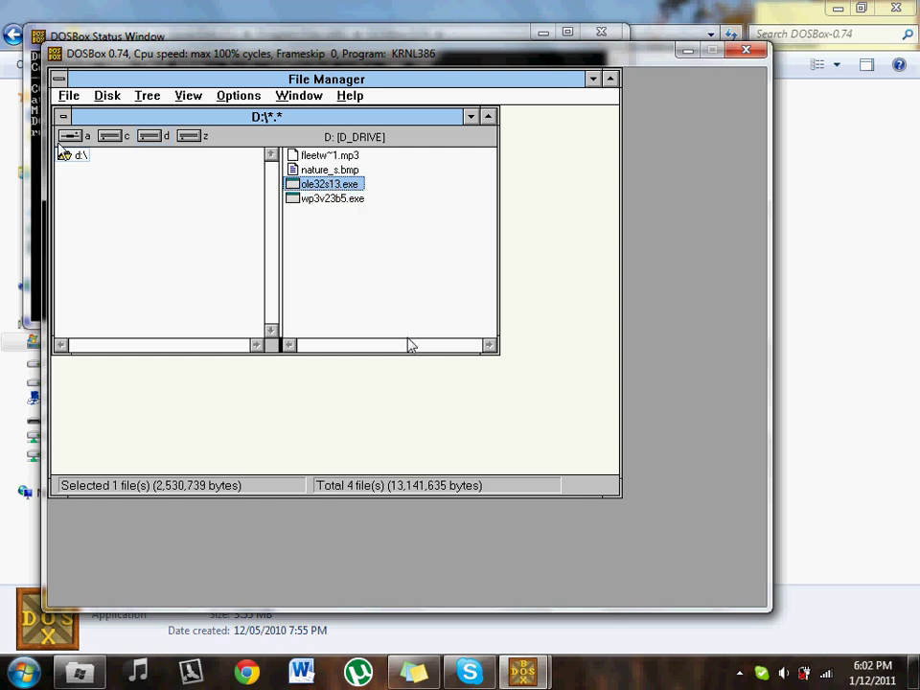
click(106, 144)
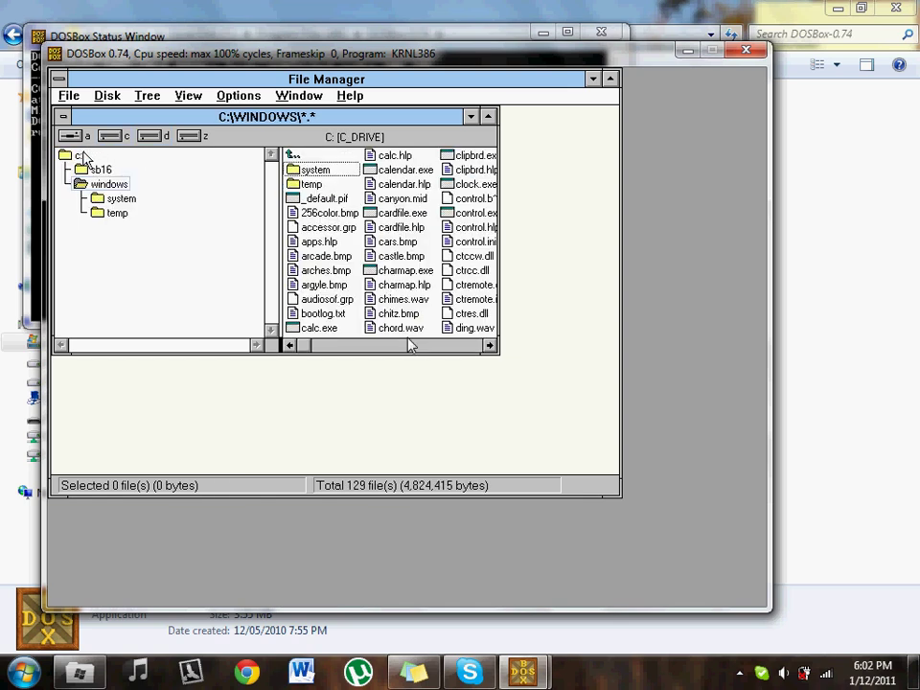
double_click(80, 155)
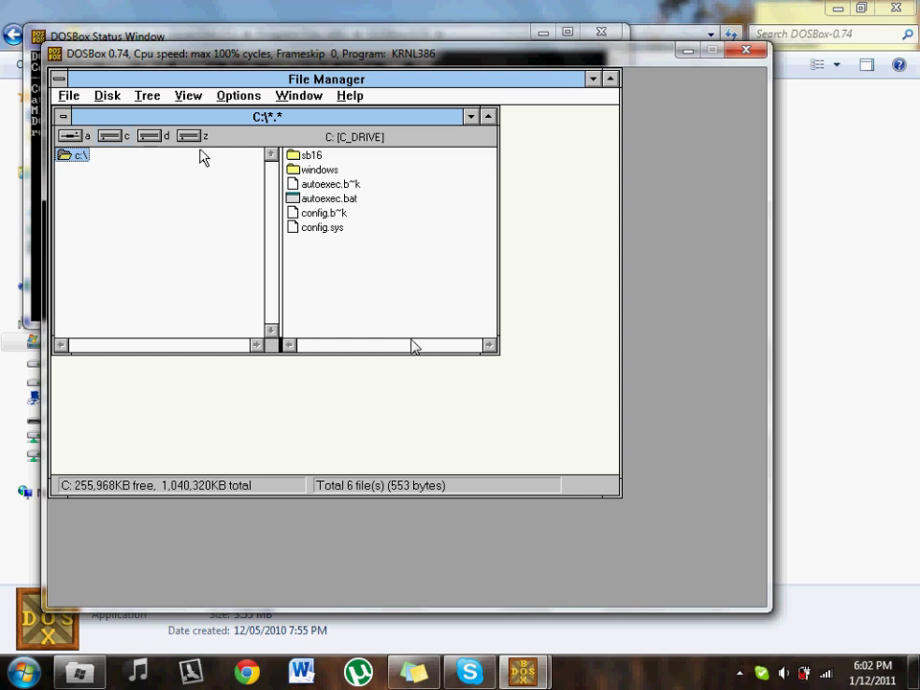
Copy ole32s13.exe and wp3v23b5.exe from drive D to C:\
click(151, 136)
click(328, 184)
shift+click(331, 199)
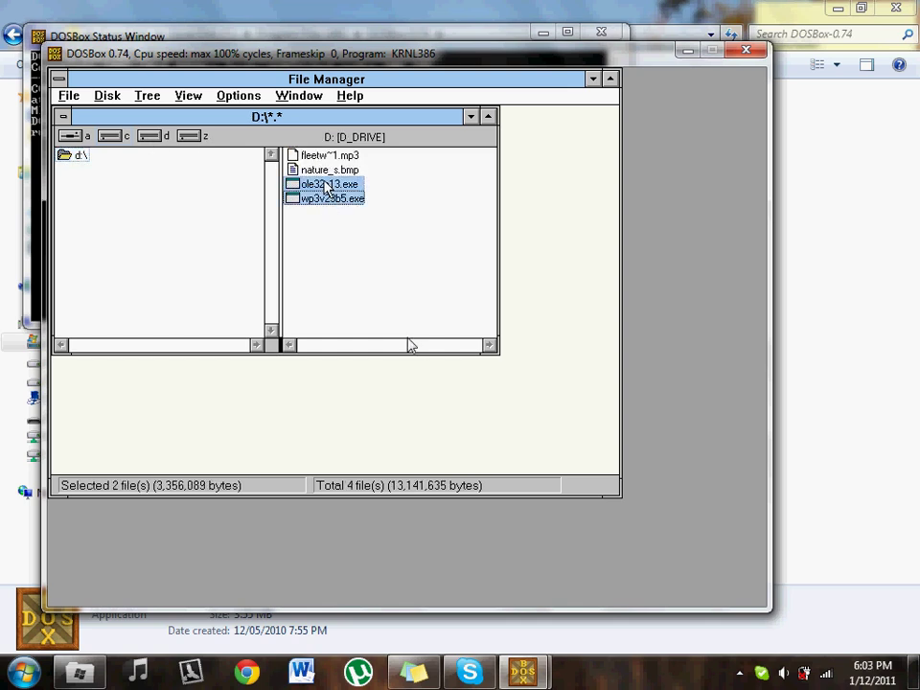
drag(327, 188, 113, 139)
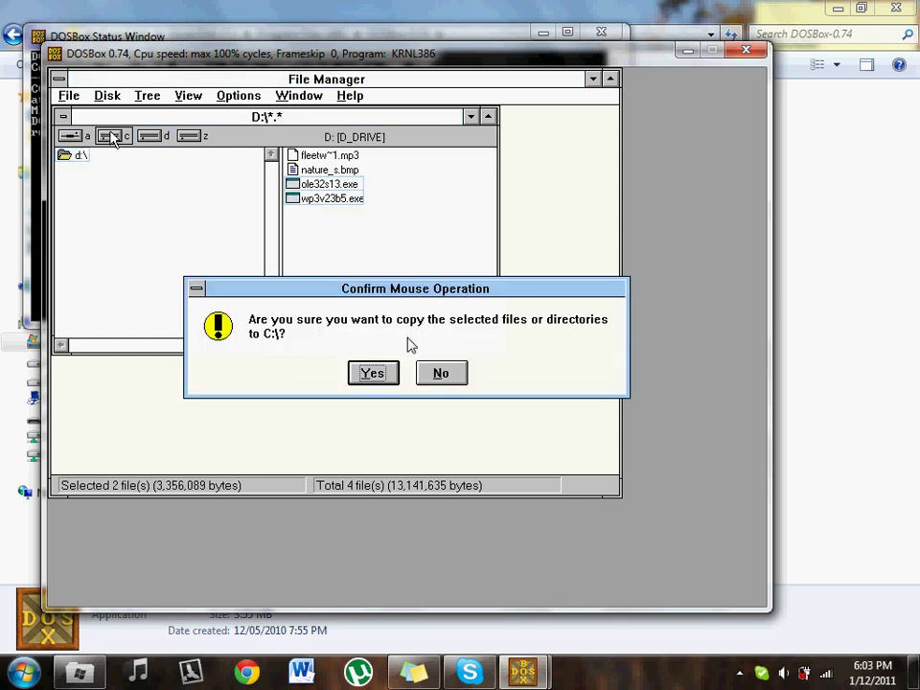
key(Return)
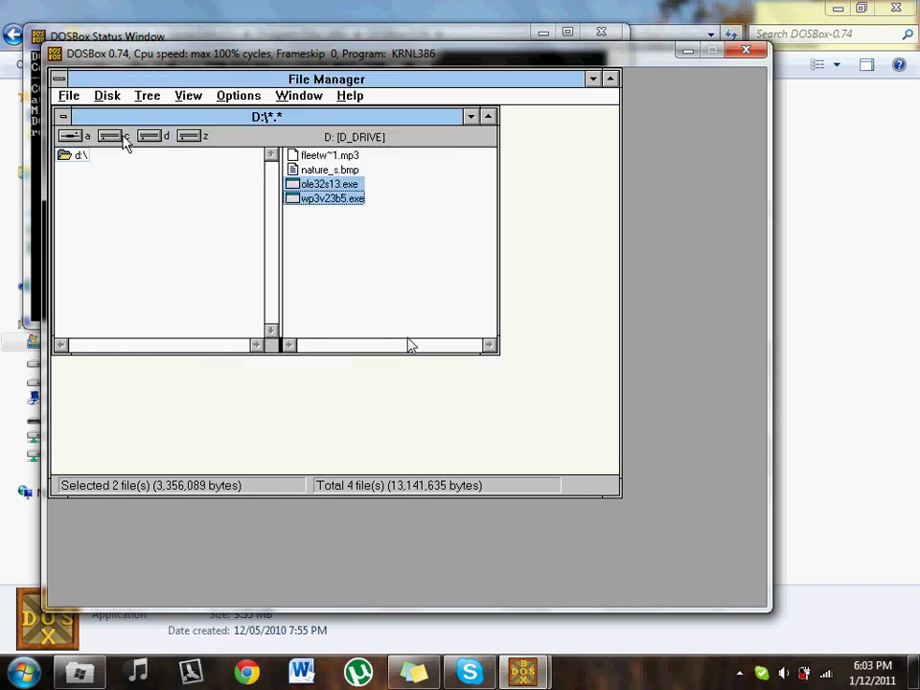
click(125, 139)
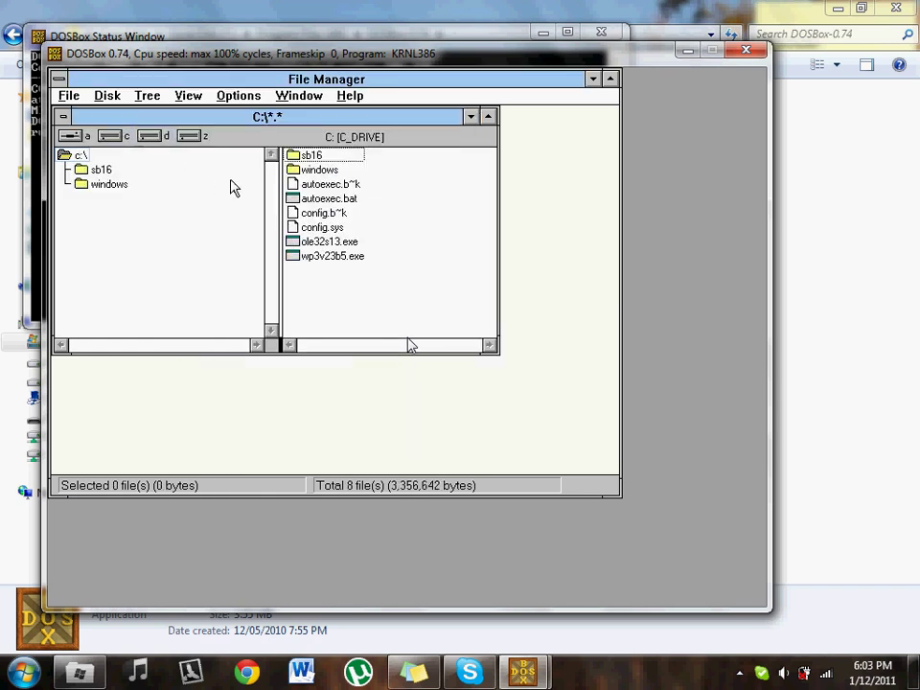
Unpack ole32s13.exe on drive C and refresh the listing to reveal setup.exe
double_click(326, 247)
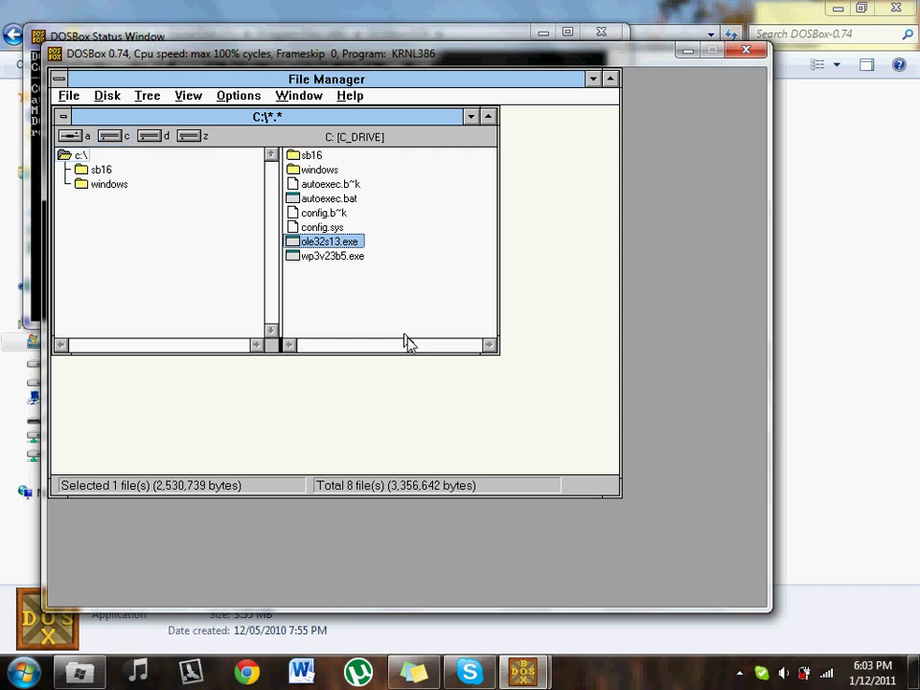
key(F5)
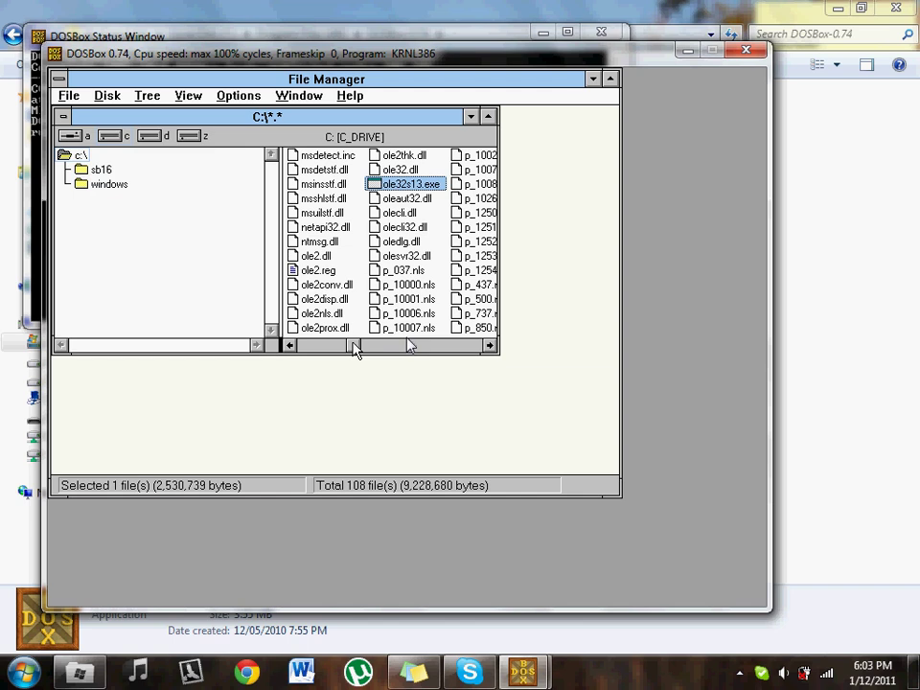
drag(353, 350, 409, 349)
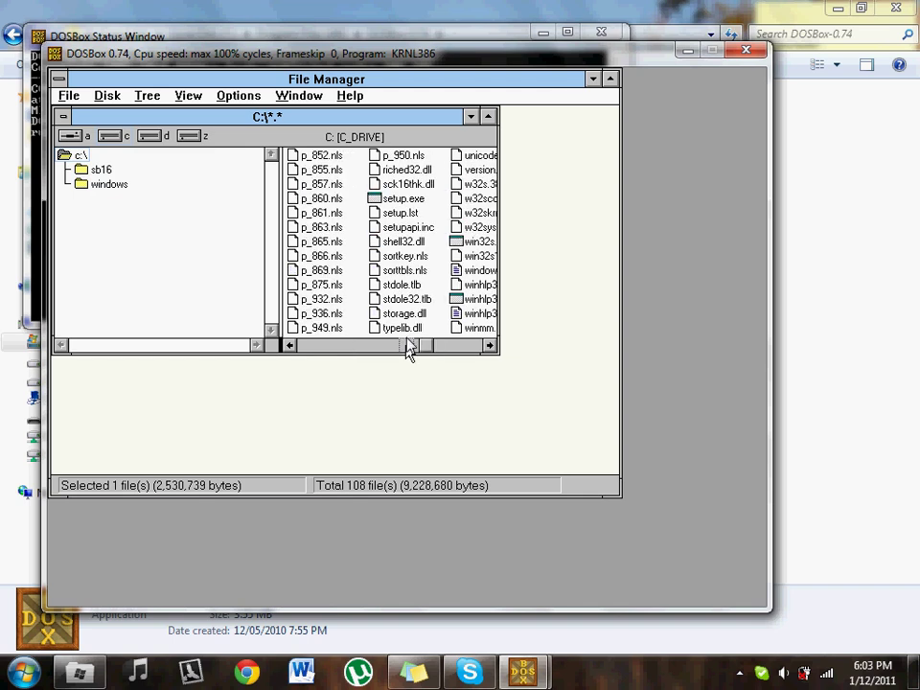
Run the Win32s setup and install Win32s into the default system directory
double_click(398, 199)
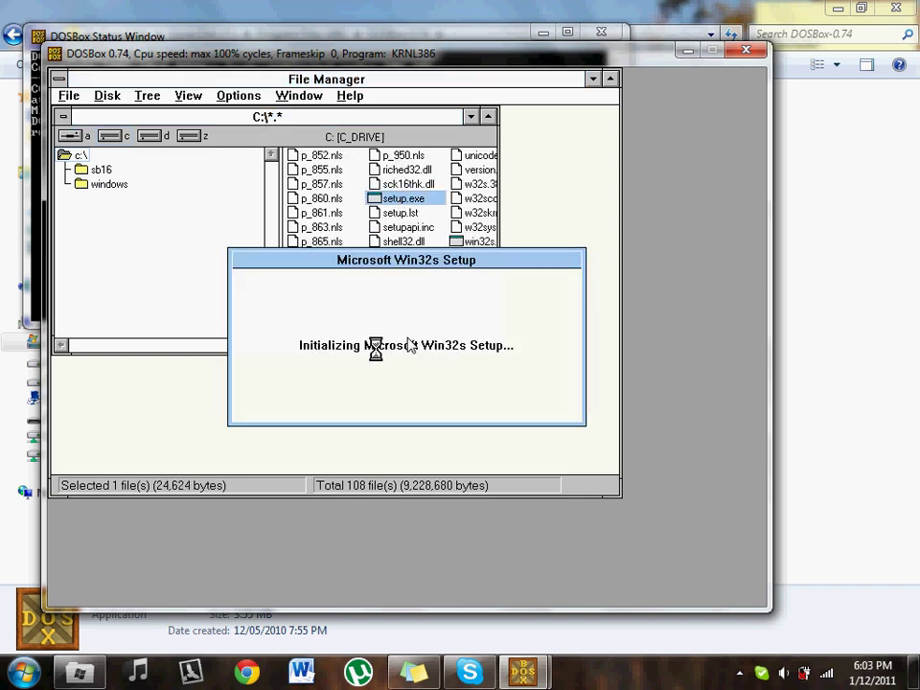
click(251, 349)
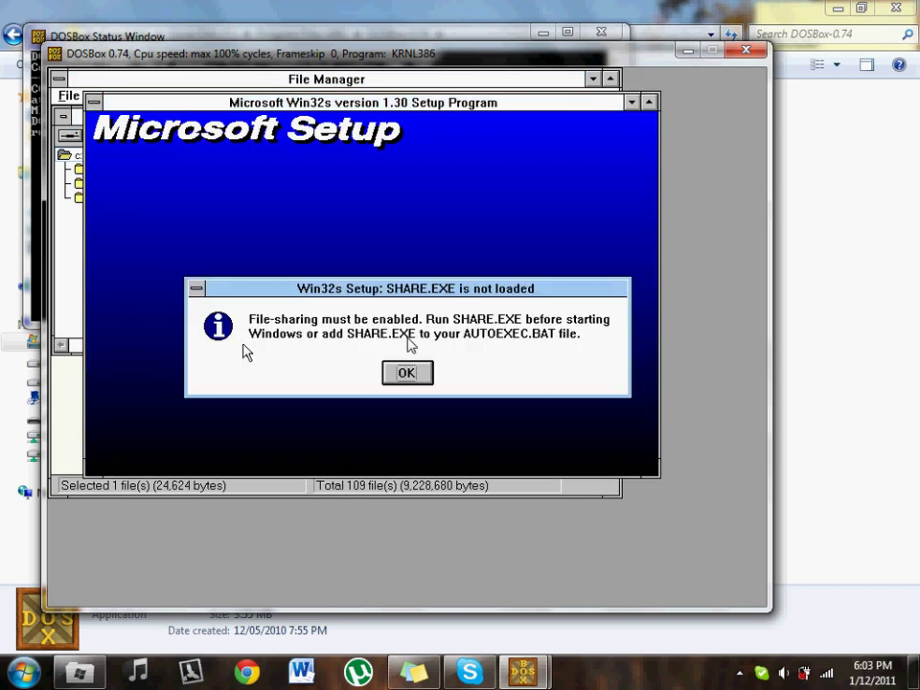
click(430, 377)
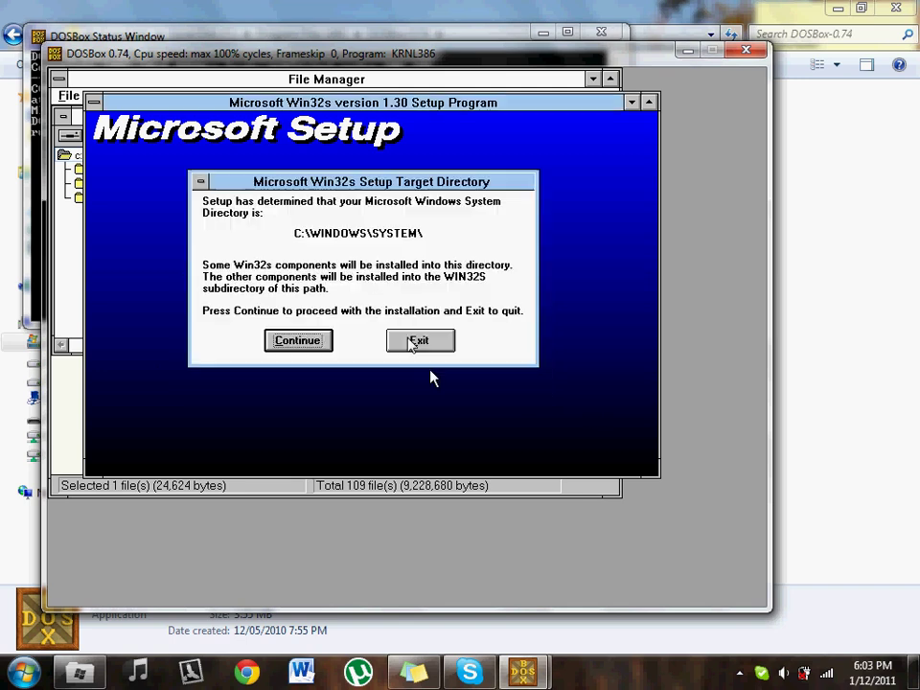
click(300, 345)
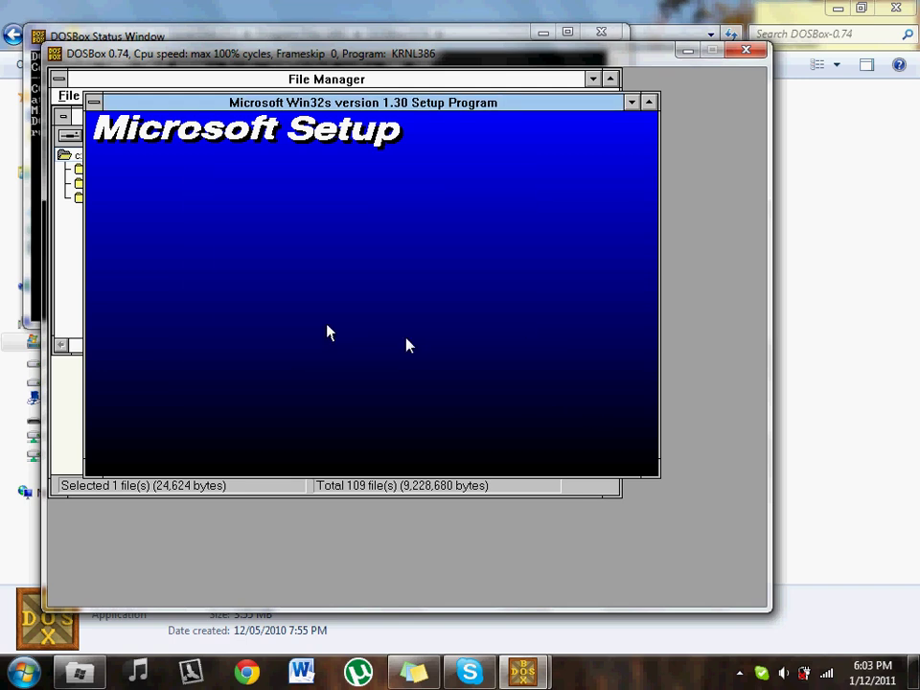
click(403, 372)
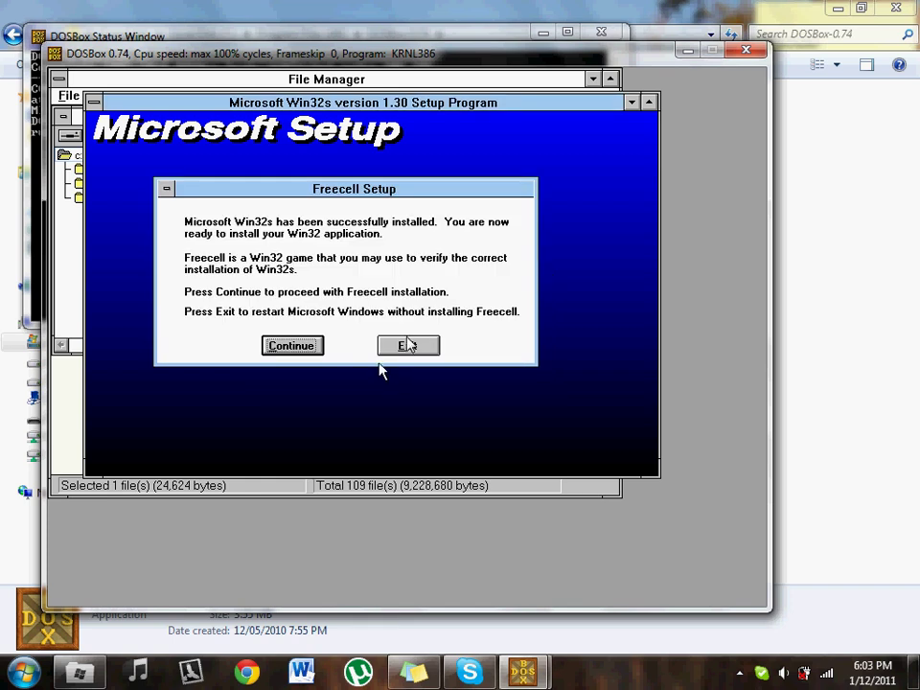
Install Freecell at its default path, restart Windows, and minimize the Win32 Applications group
click(309, 351)
click(261, 324)
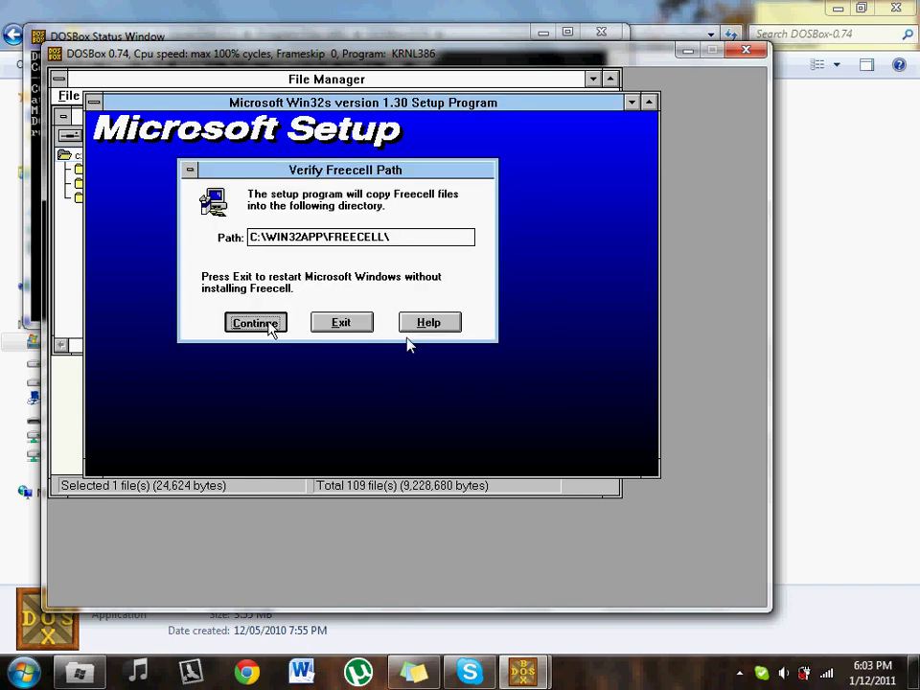
click(404, 373)
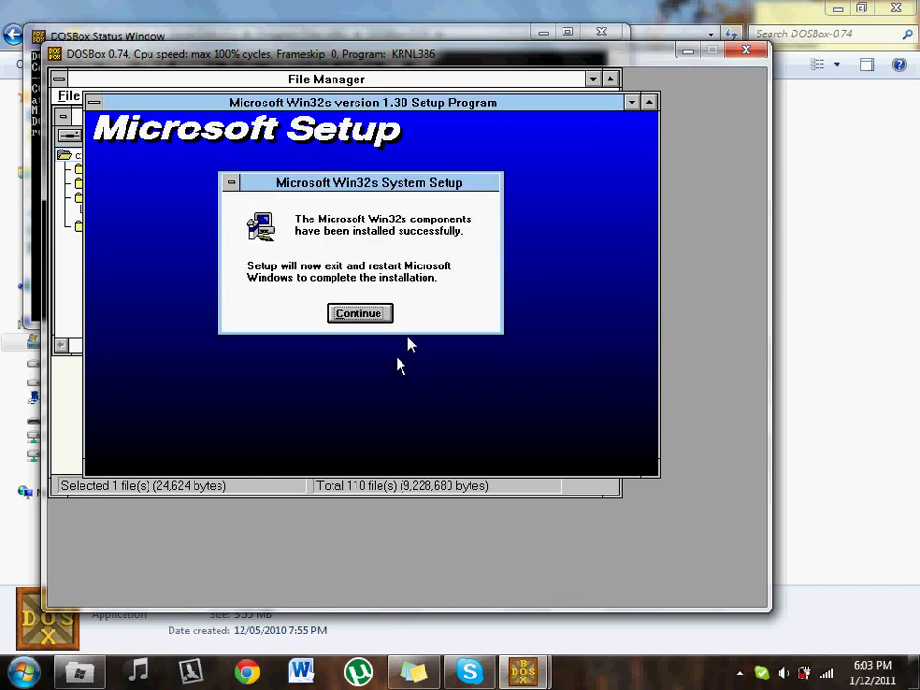
click(383, 316)
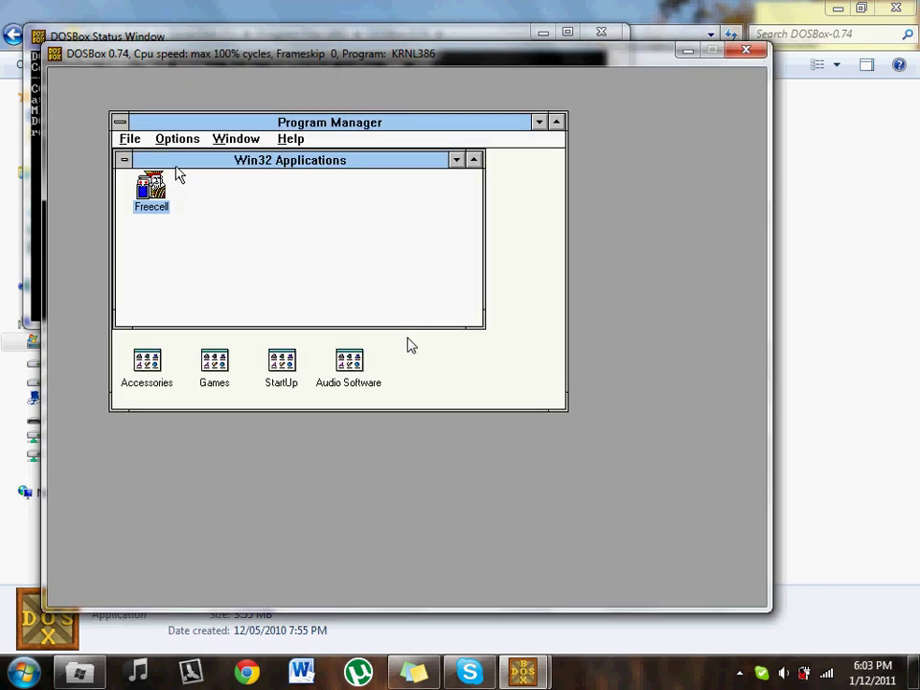
double_click(124, 161)
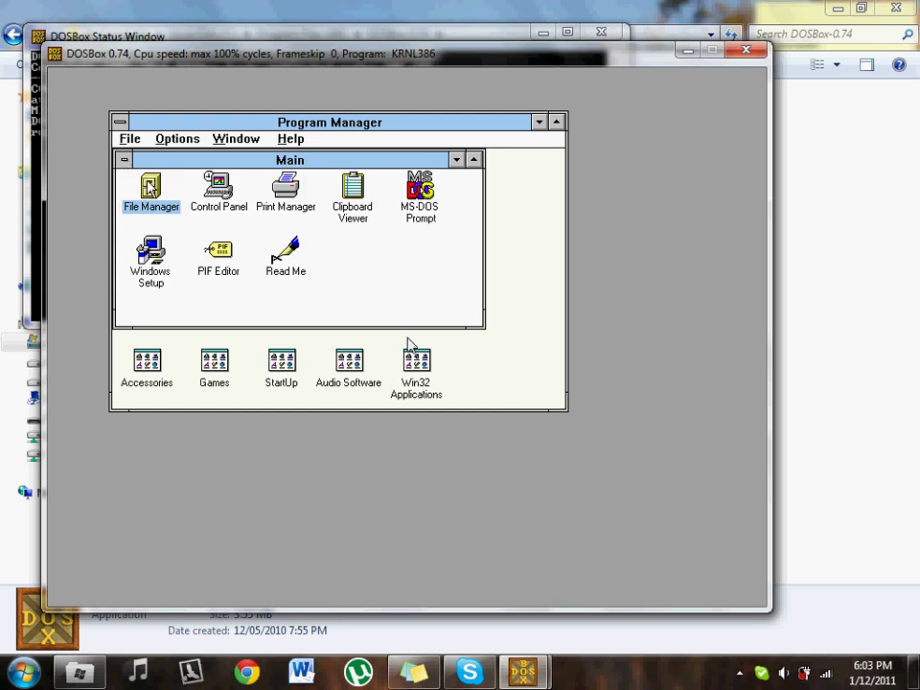
Launch the WinPlay3 installer wp3v23b5.exe from drive D in File Manager
double_click(153, 208)
click(149, 137)
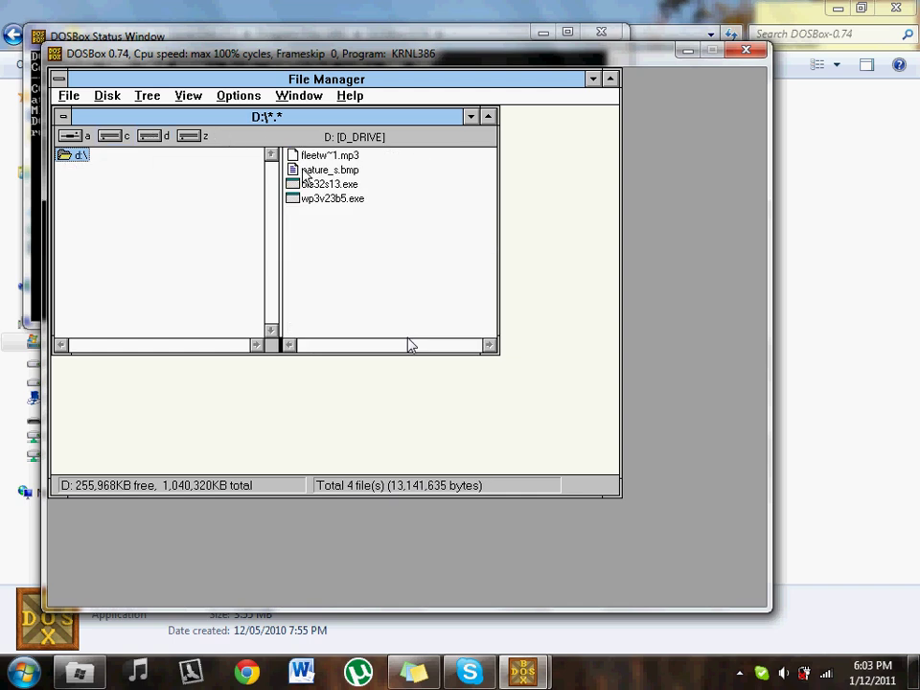
double_click(316, 198)
click(369, 365)
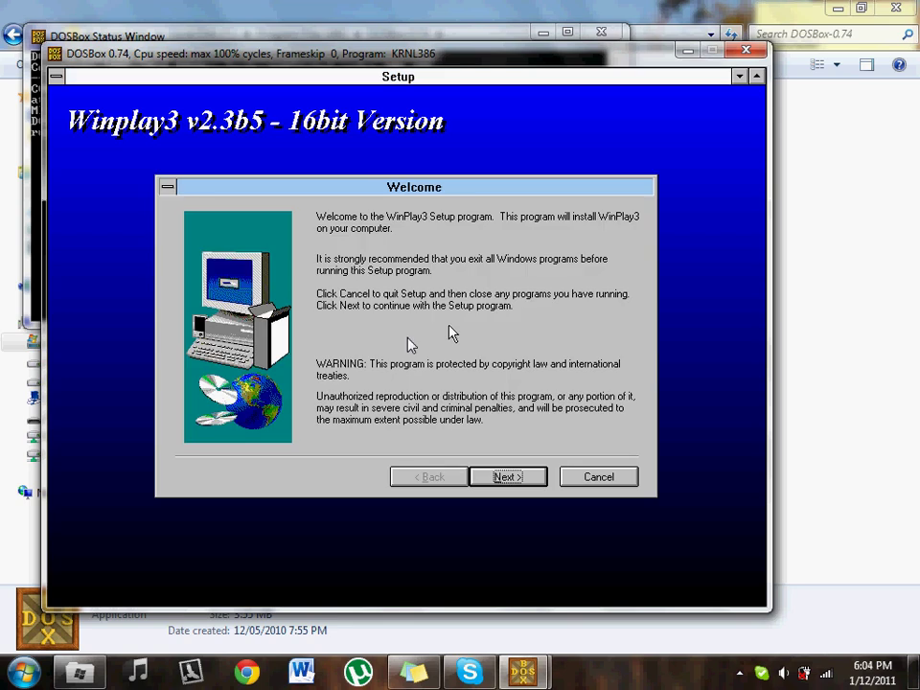
Complete the WinPlay3 setup, accepting the license, default folder and program group
click(515, 476)
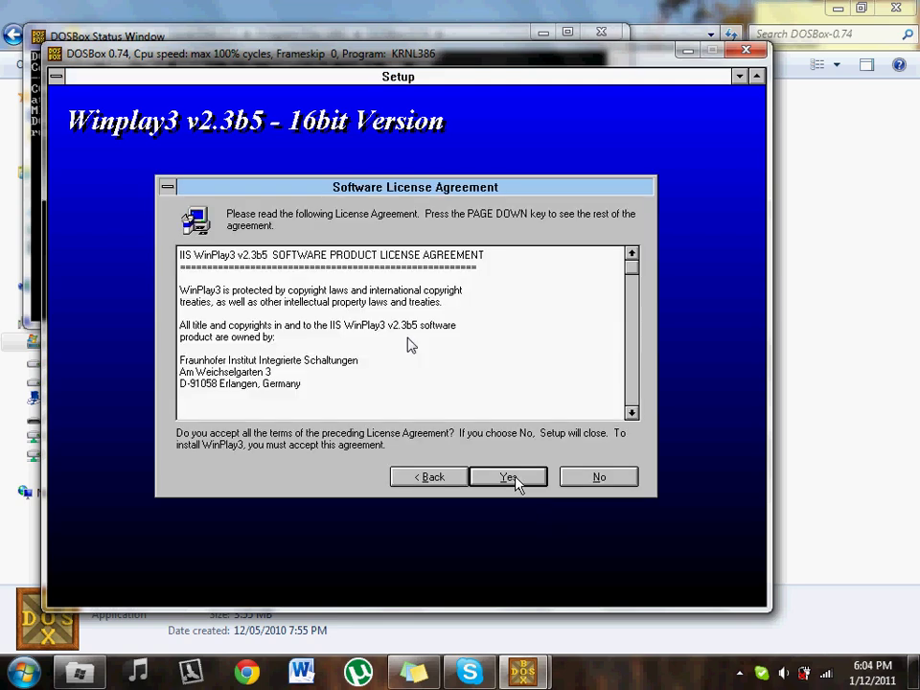
click(514, 477)
click(515, 476)
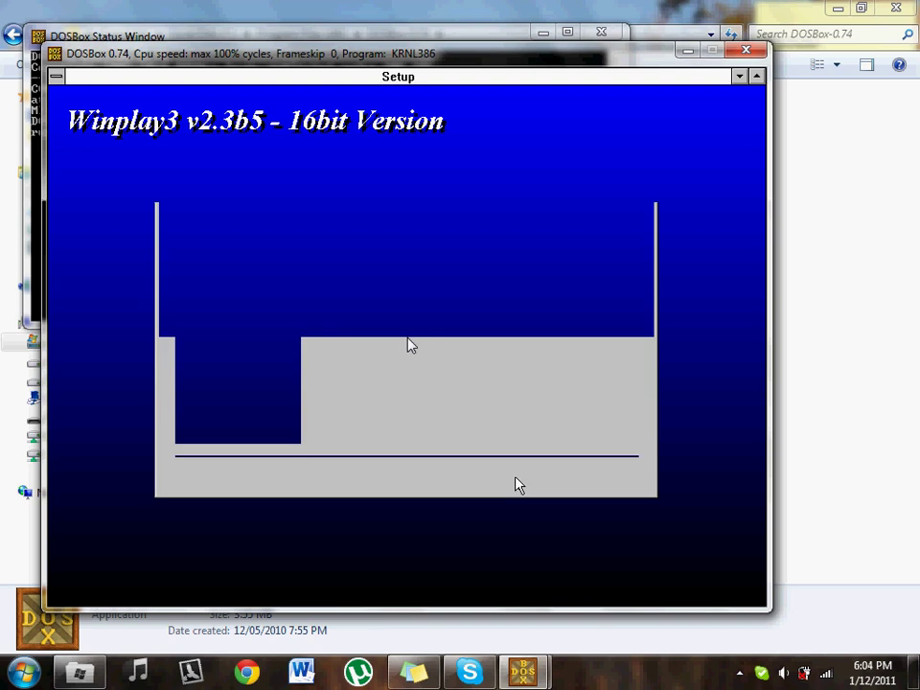
click(516, 478)
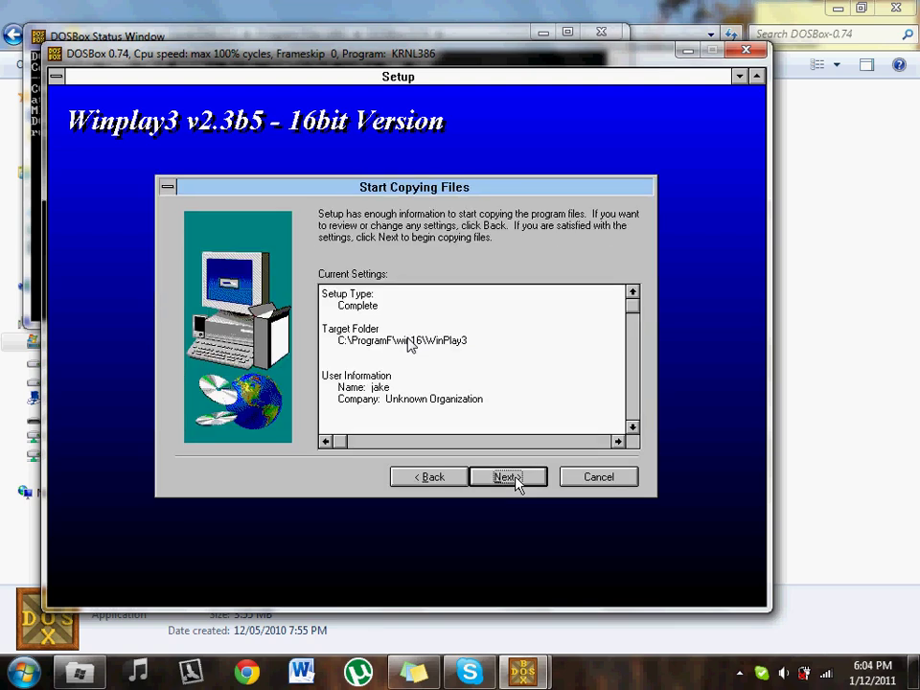
click(515, 477)
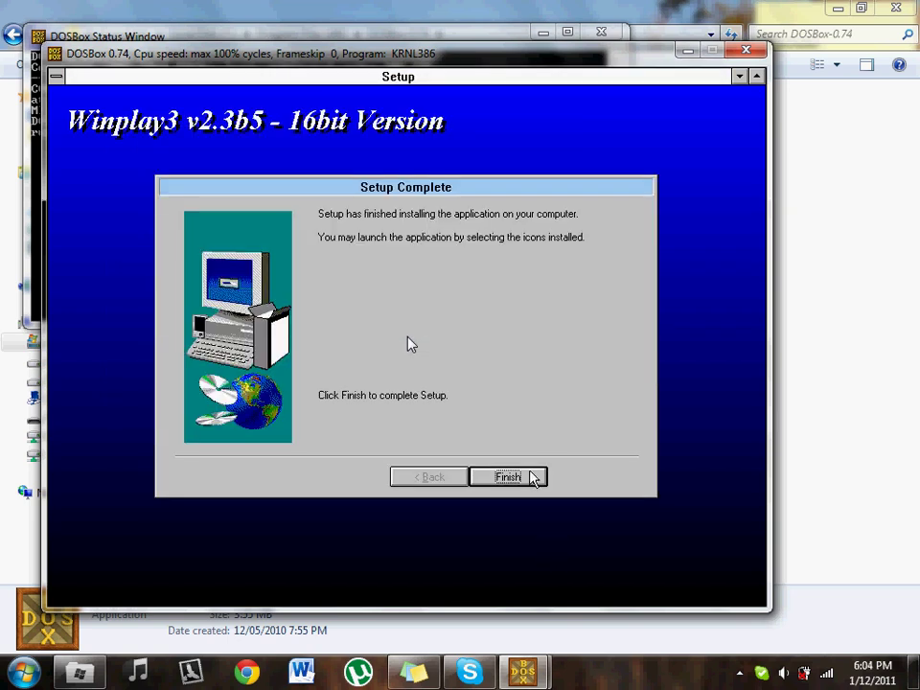
click(534, 478)
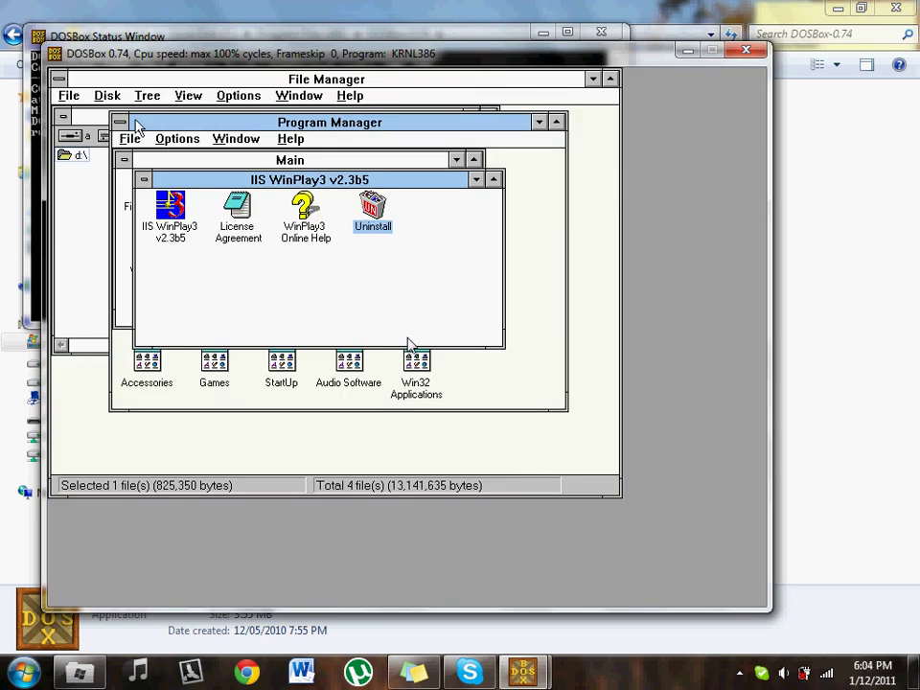
Play fleetw~1.mp3 from drive D: in WinPlay3, then close the player and minimize its group
double_click(58, 79)
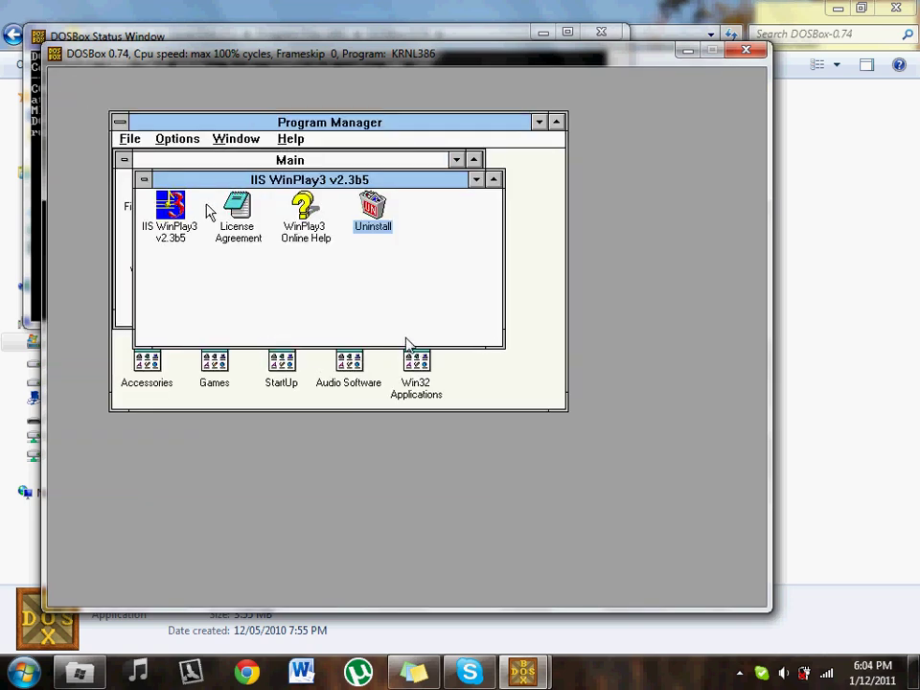
double_click(169, 205)
click(336, 272)
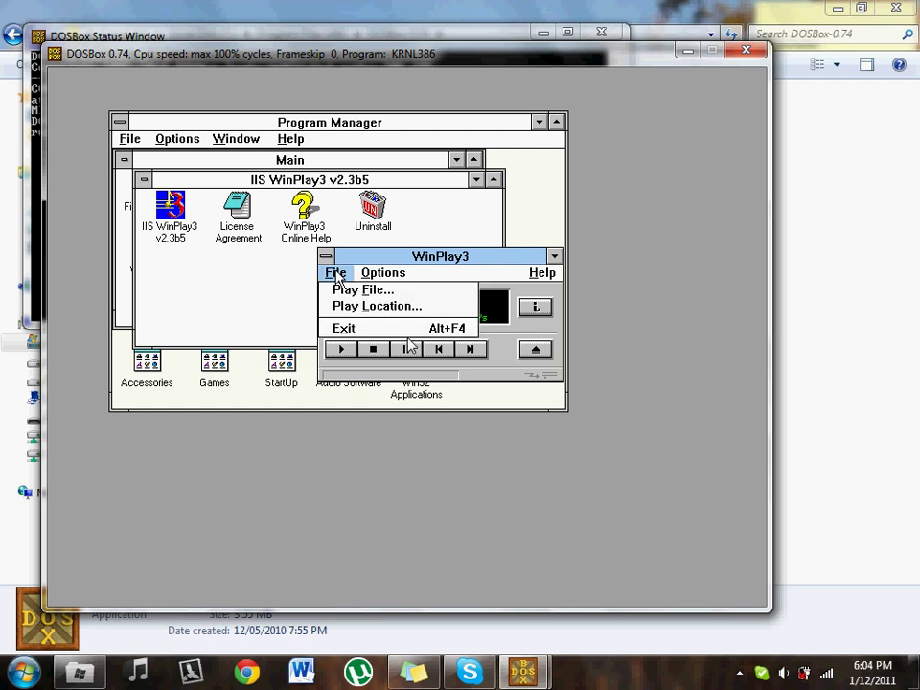
click(351, 288)
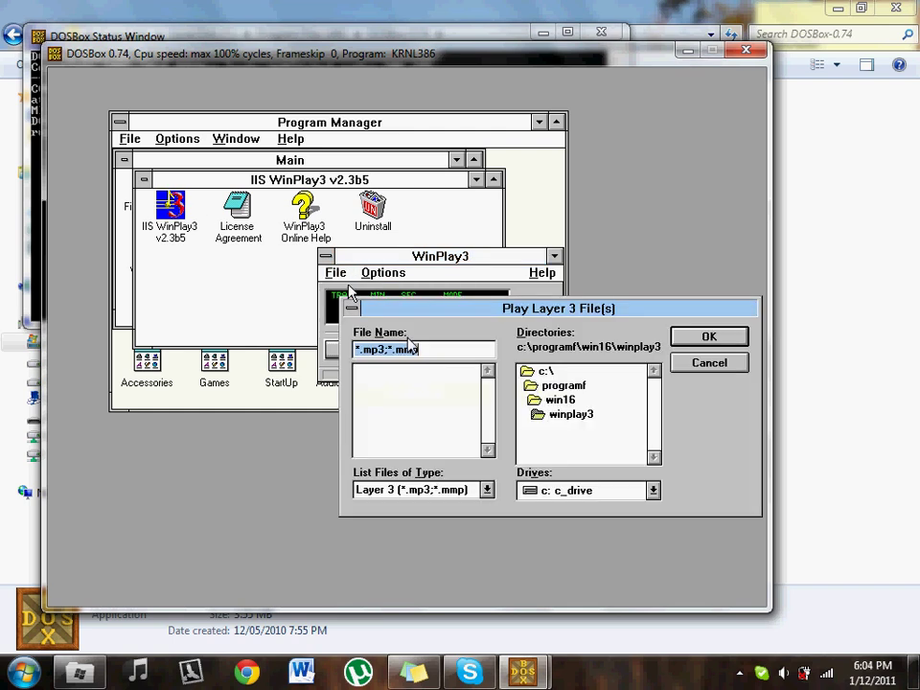
click(550, 492)
click(550, 534)
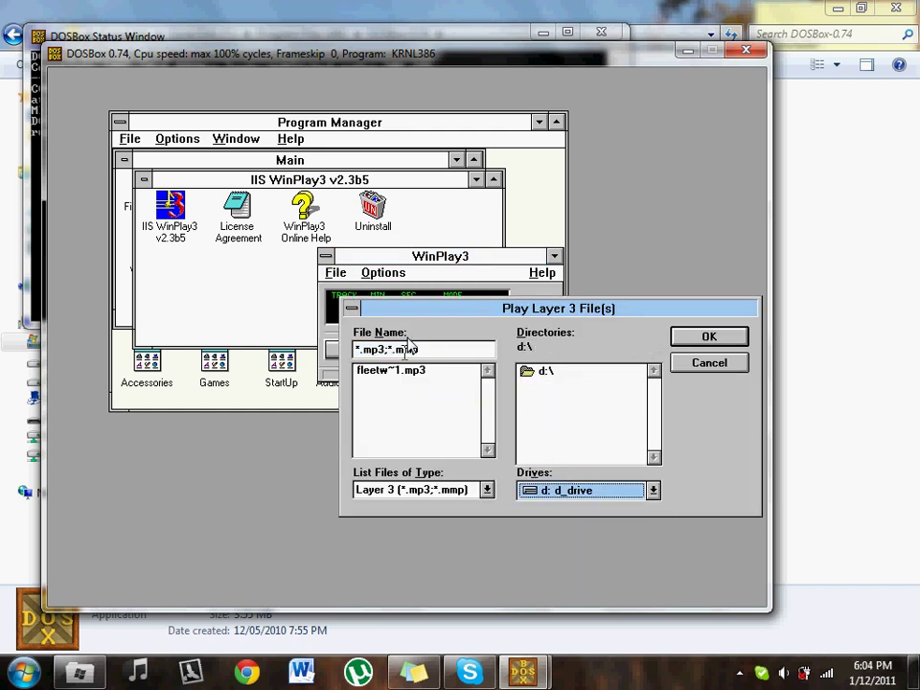
double_click(391, 372)
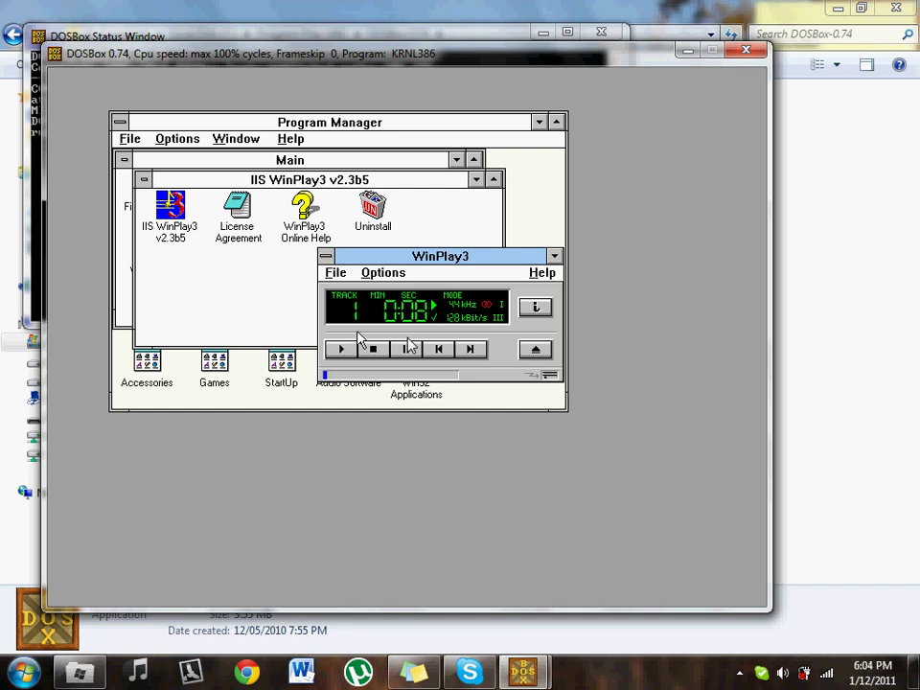
double_click(326, 256)
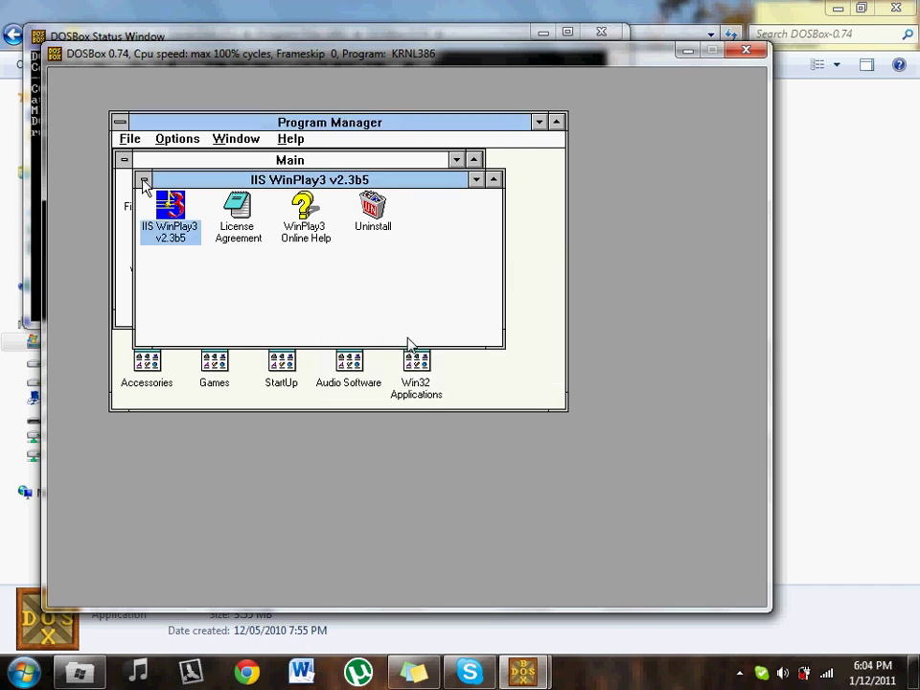
double_click(143, 180)
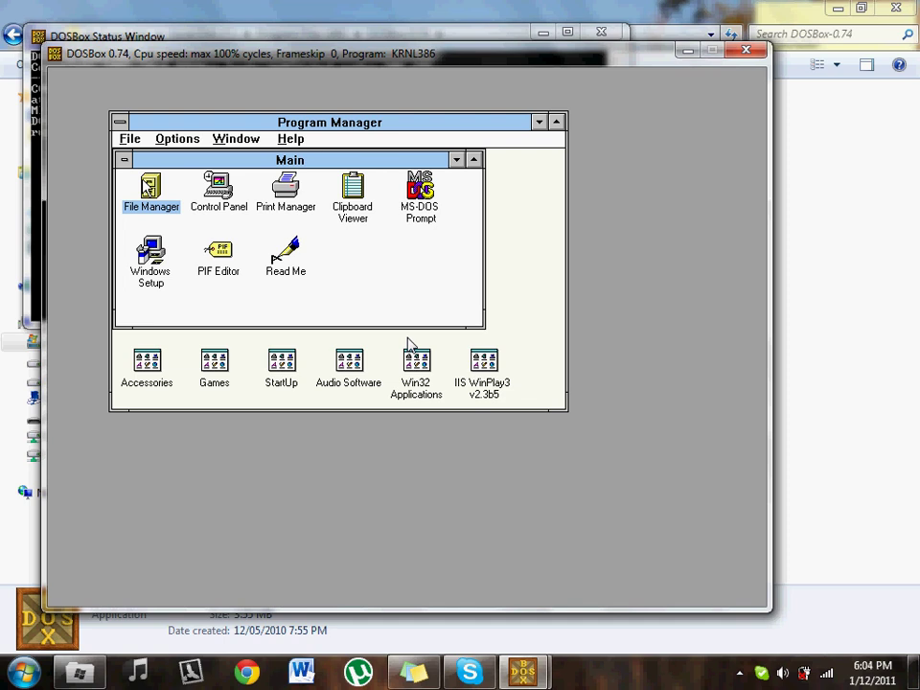
View nature_s.bmp from drive D: in Paintbrush, scroll around it, close it, then show drive C:
double_click(150, 189)
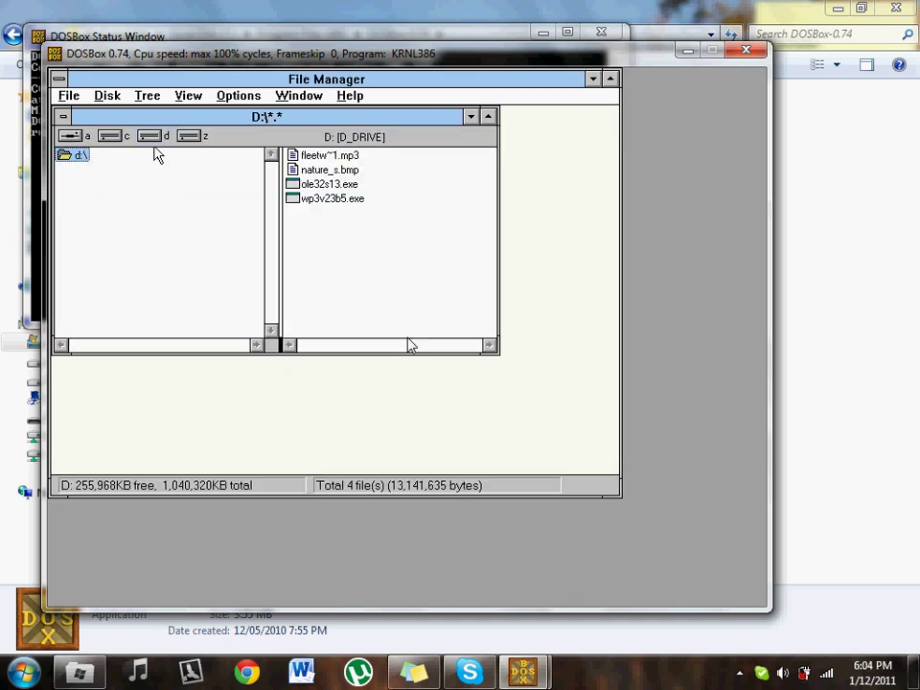
click(316, 169)
double_click(305, 170)
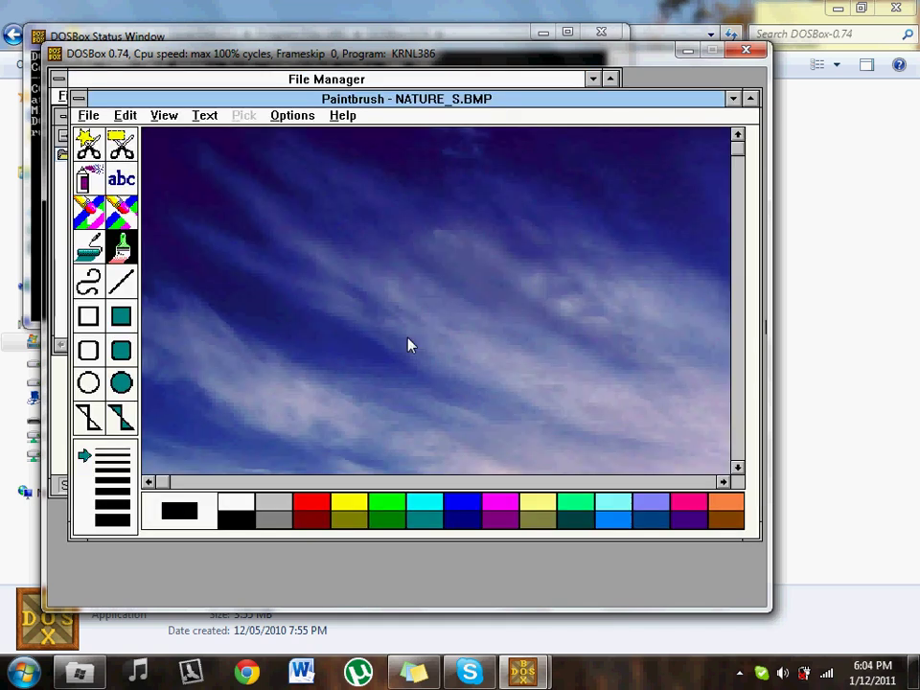
drag(737, 149, 740, 359)
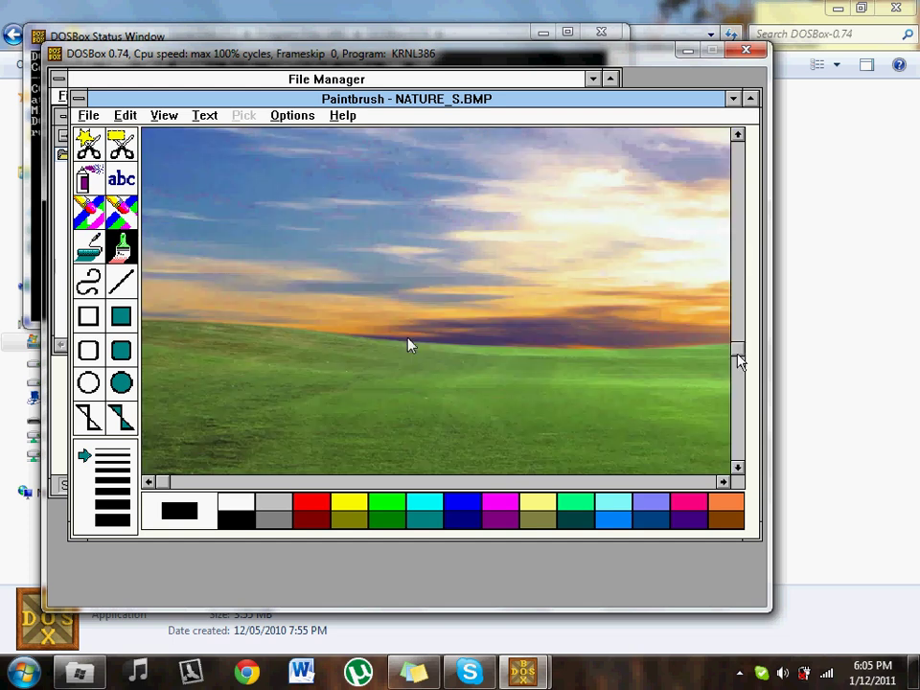
drag(156, 482, 315, 484)
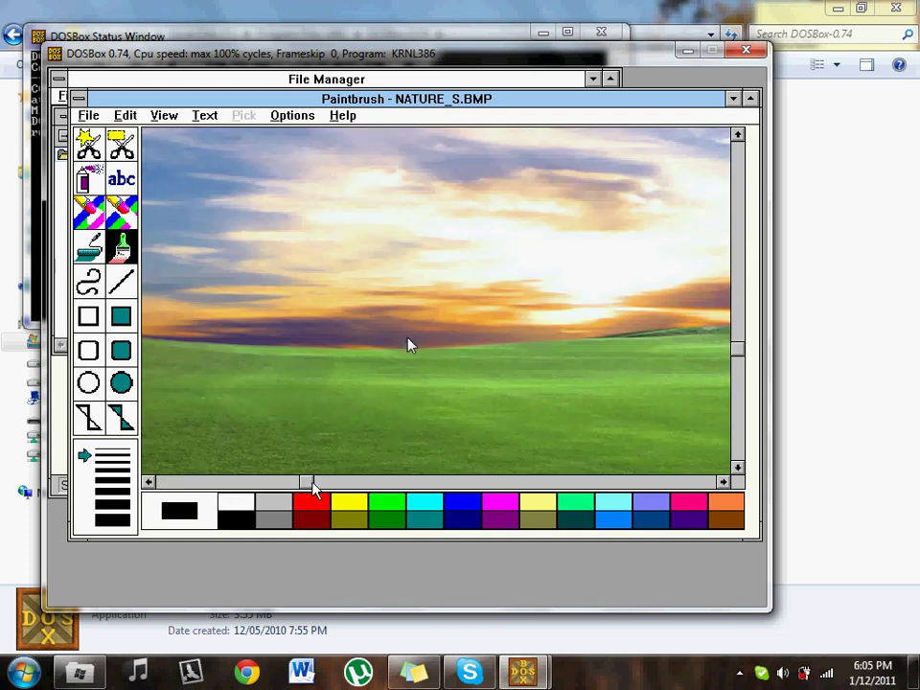
click(78, 98)
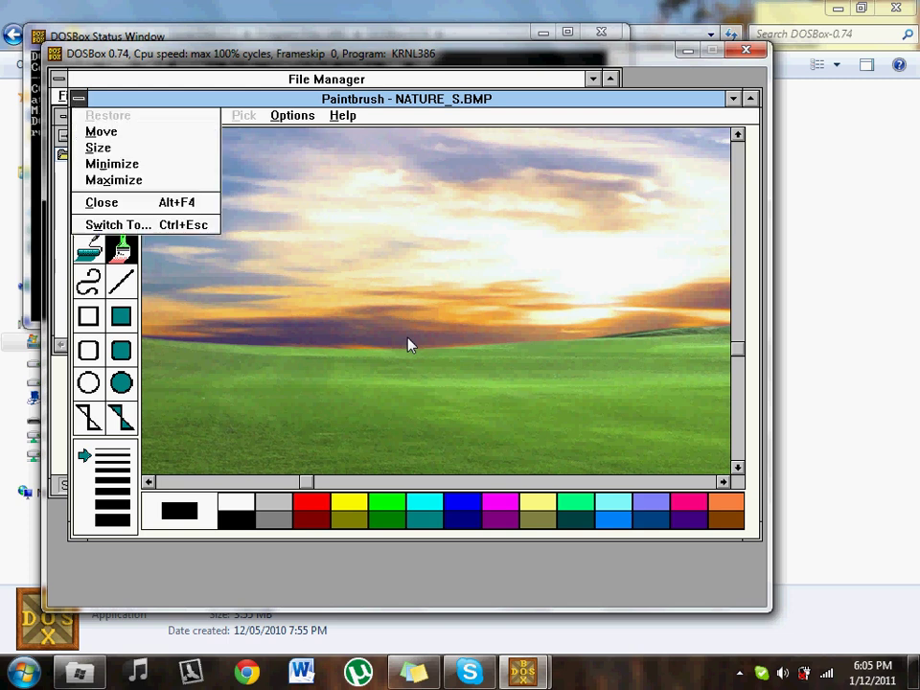
click(189, 201)
click(104, 139)
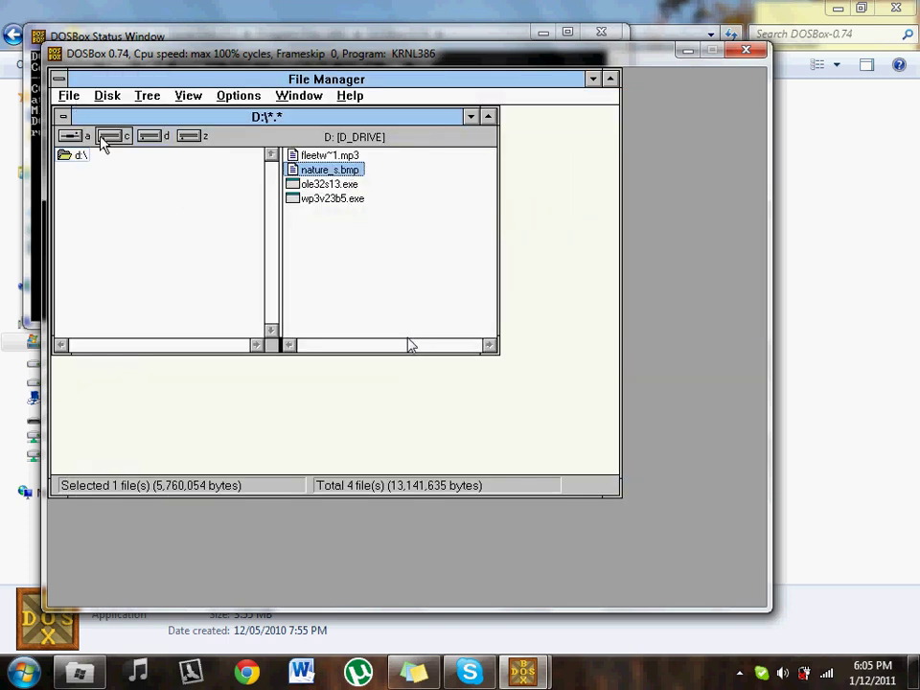
Copy nature_s.bmp from drive D: into C:\WINDOWS and close File Manager
click(150, 139)
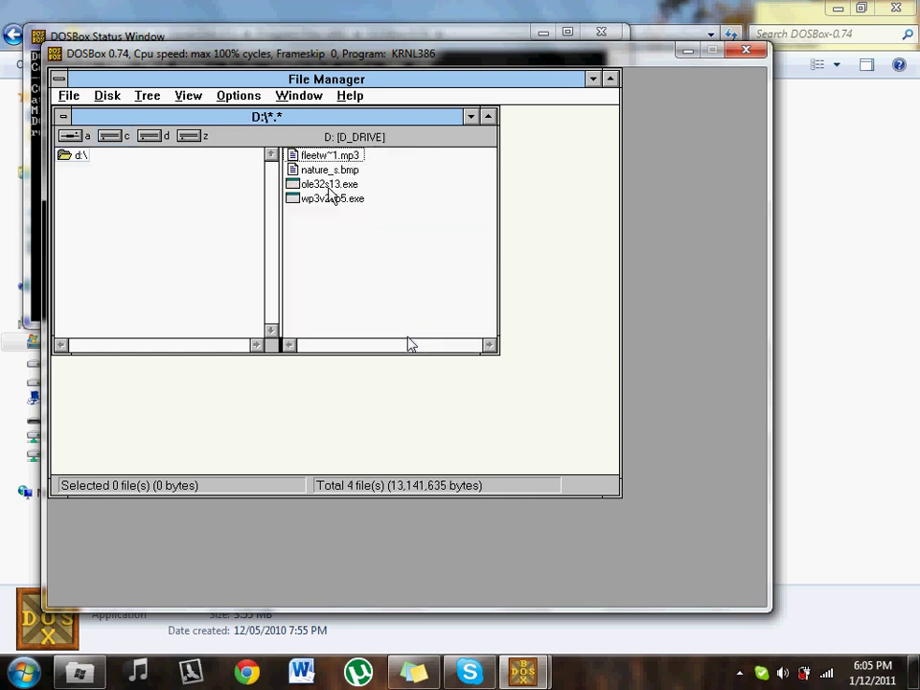
drag(329, 170, 119, 142)
click(370, 373)
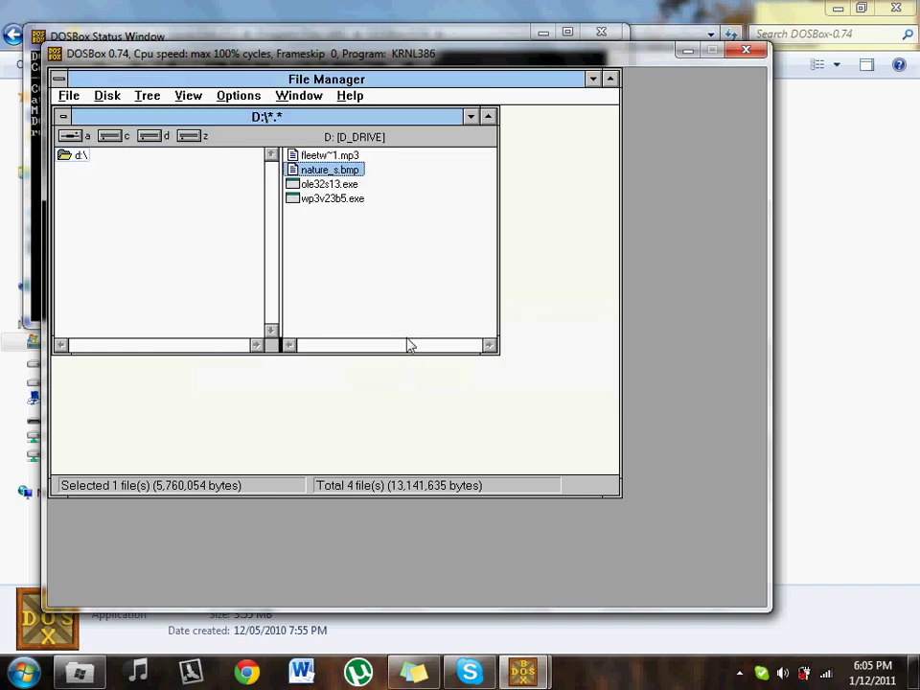
double_click(60, 80)
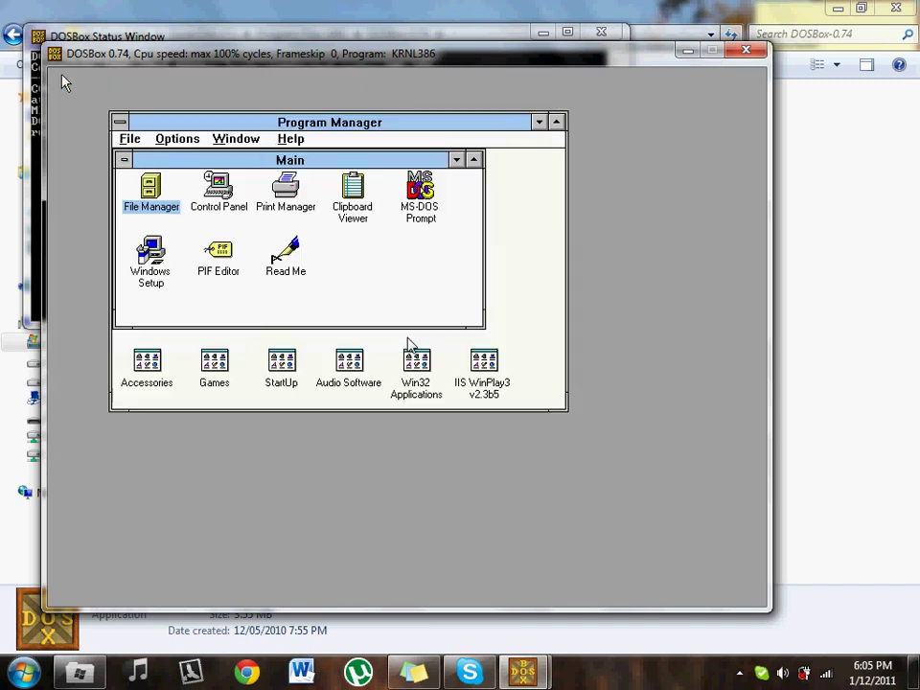
In Control Panel's Desktop settings, set nature_s.bmp as a centered wallpaper
double_click(224, 196)
double_click(373, 168)
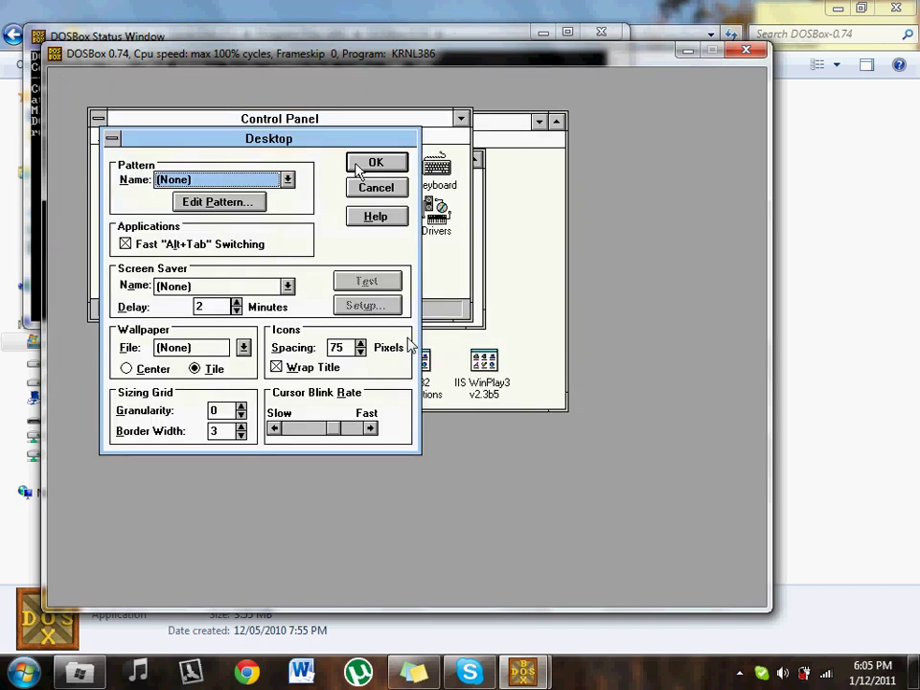
click(244, 347)
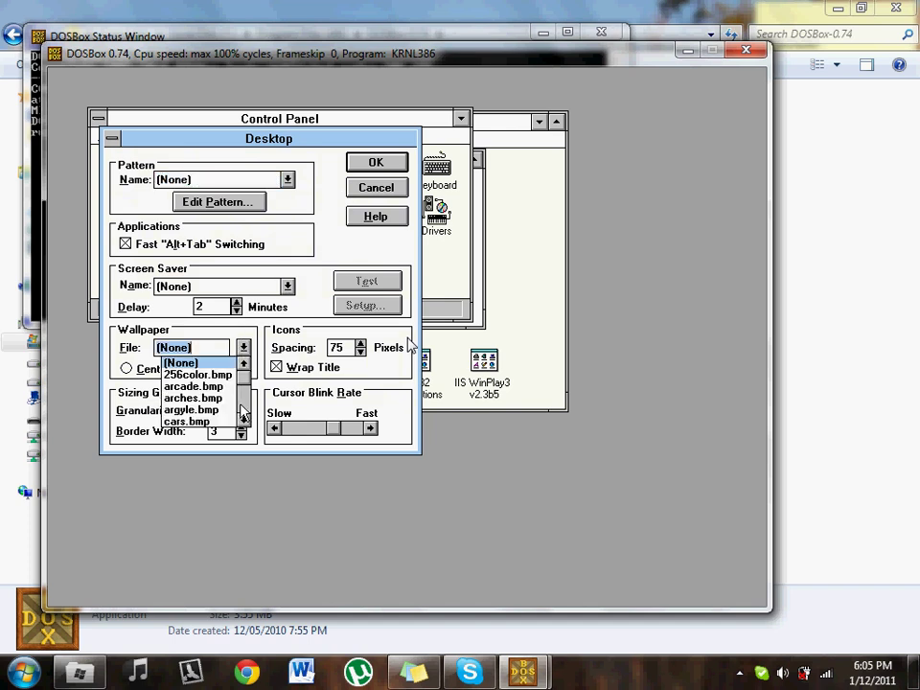
drag(241, 424, 240, 424)
click(197, 409)
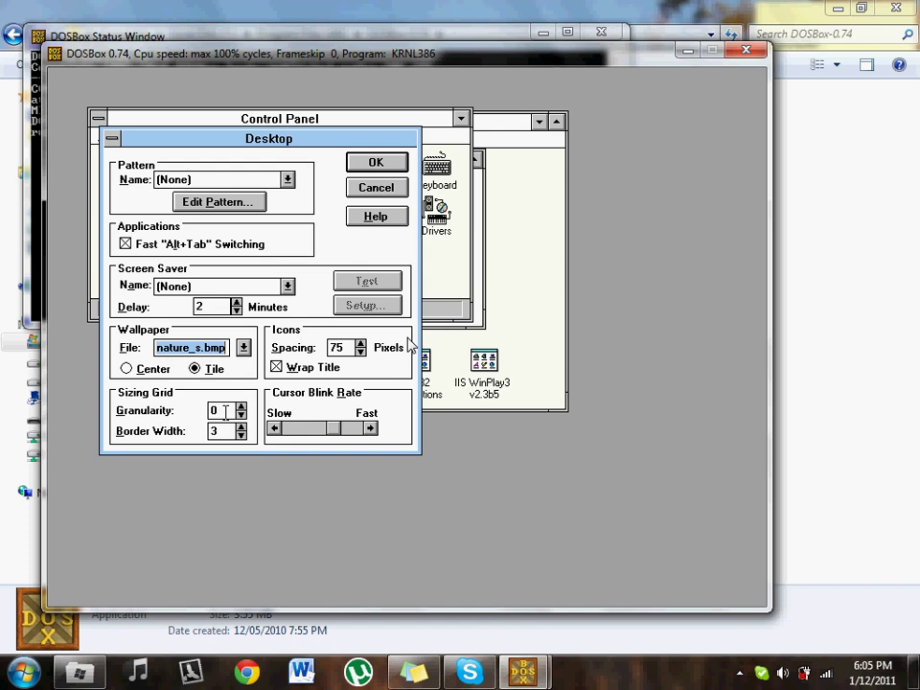
click(135, 369)
click(373, 161)
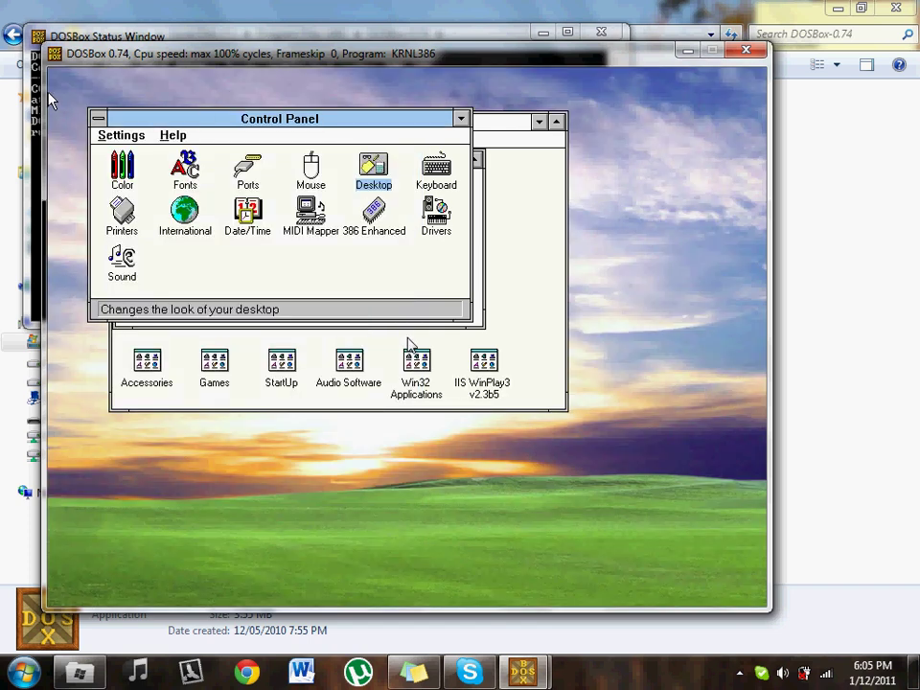
Close Control Panel and open the Task List, which shows only Program Manager
double_click(96, 119)
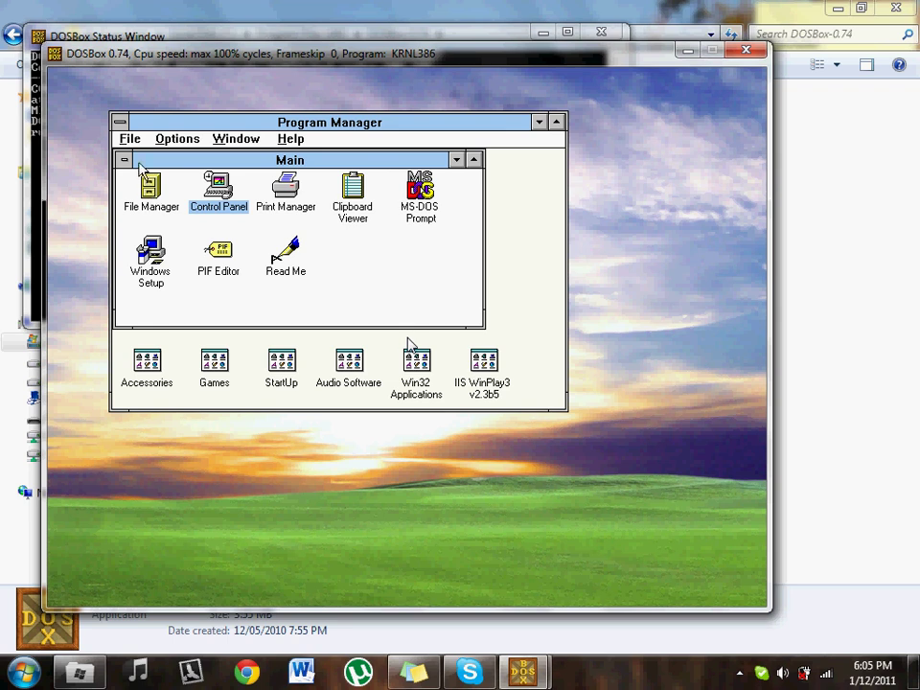
double_click(699, 259)
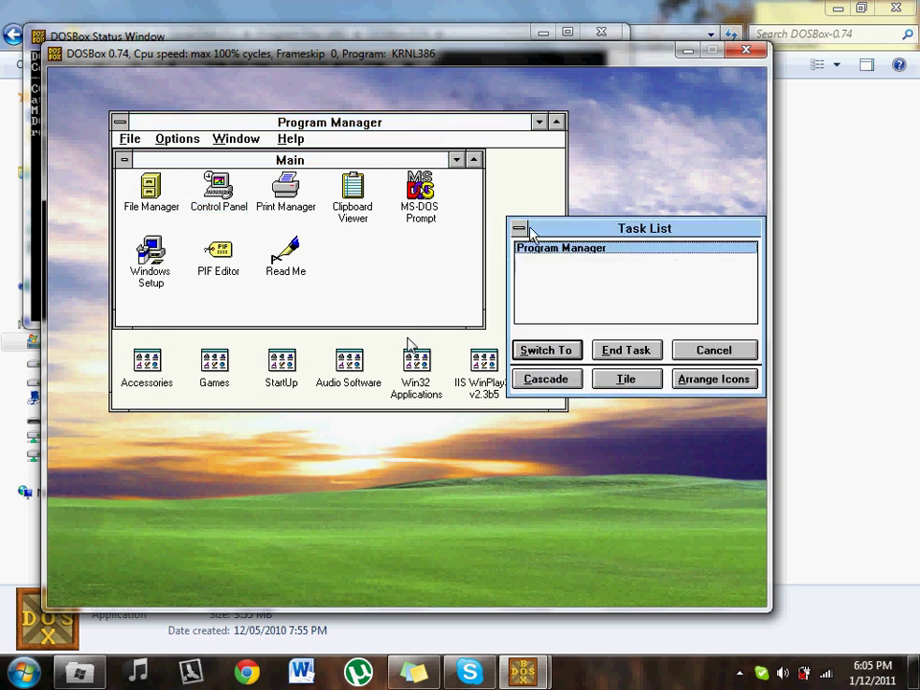